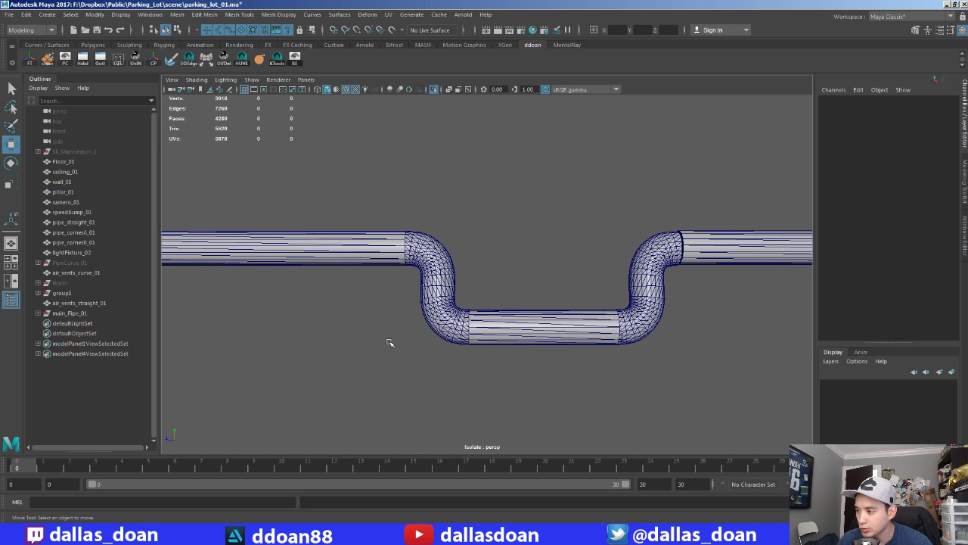
Step: Turn the new torus upright by rotating it 90° around Z
drag(321, 177, 692, 389)
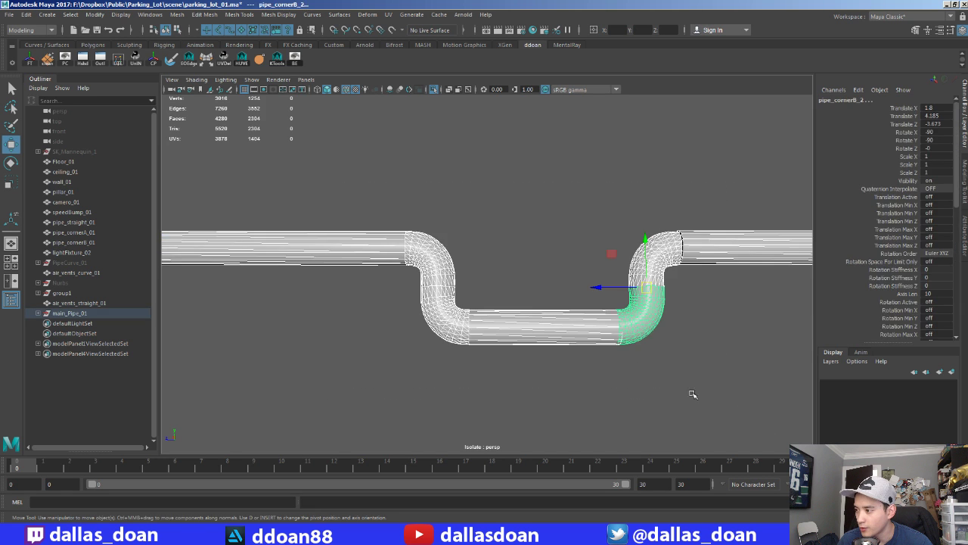
click(692, 389)
mouse_move(692, 389)
alt+right_down()
mouse_move(503, 378)
mouse_move(514, 313)
mouse_move(474, 356)
mouse_move(489, 376)
mouse_move(479, 337)
mouse_move(476, 350)
alt+right_up()
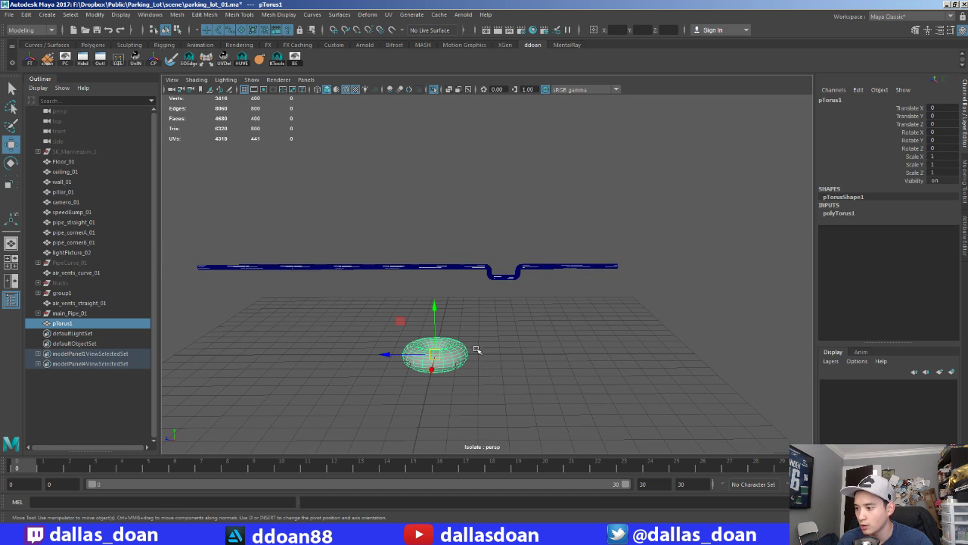
key(e)
mouse_move(432, 323)
mouse_down()
mouse_move(431, 390)
mouse_move(580, 389)
mouse_move(396, 370)
mouse_up()
Step: Raise the torus level with the pipe and slide it along Z onto it
key(w)
key(f)
drag(490, 225, 484, 72)
alt+middle_drag(469, 72, 404, 336)
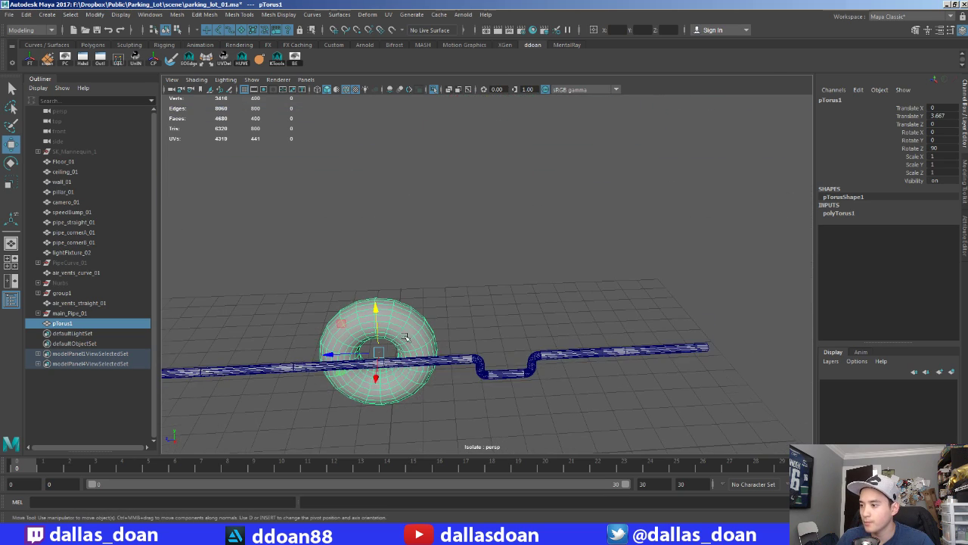
mouse_move(323, 357)
mouse_down()
mouse_move(412, 352)
mouse_move(491, 363)
mouse_move(572, 394)
mouse_up()
Step: Shrink the torus to about 0.167 to match the pipe's thickness
key(r)
drag(511, 371, 420, 379)
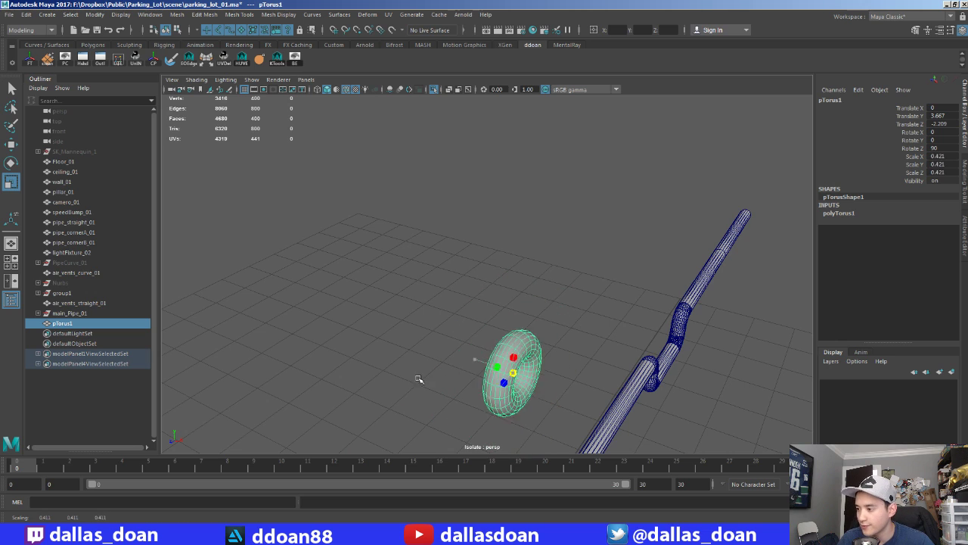
key(w)
drag(565, 390, 681, 430)
Step: Align the torus along X and Z so it wraps the pipe's left bend
key(f)
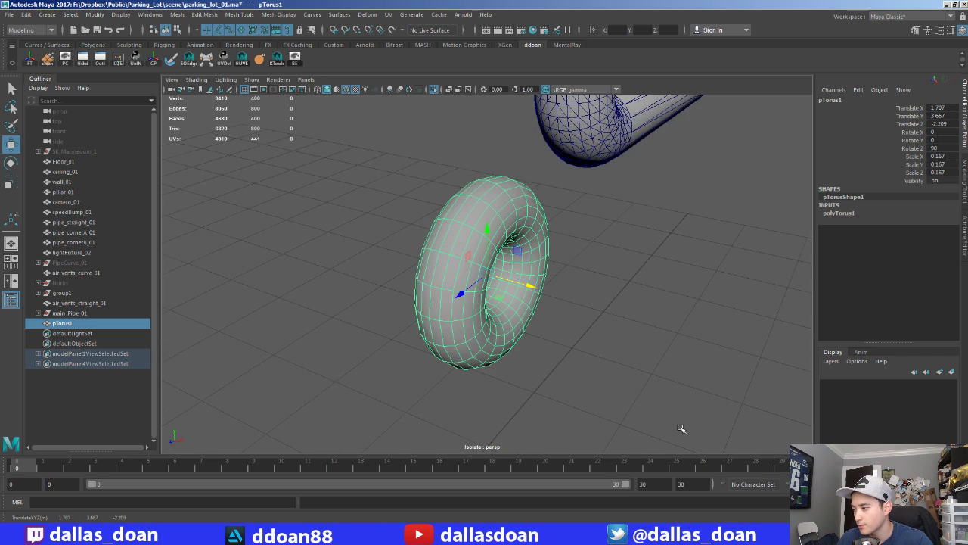
mouse_move(485, 346)
alt+mouse_down()
mouse_move(495, 312)
mouse_move(444, 295)
mouse_move(506, 281)
alt+mouse_up()
drag(535, 221, 531, 108)
key(f)
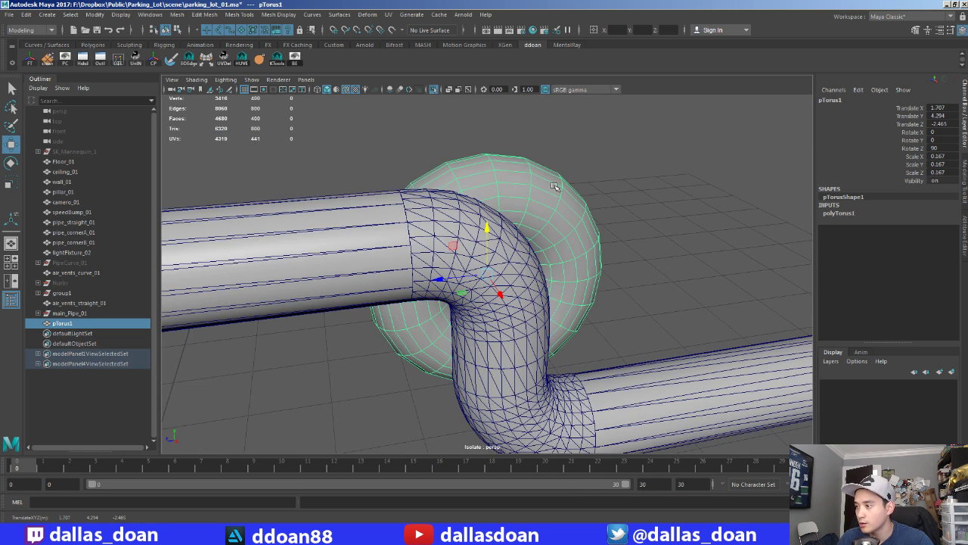
alt+drag(485, 250, 588, 297)
click(540, 275)
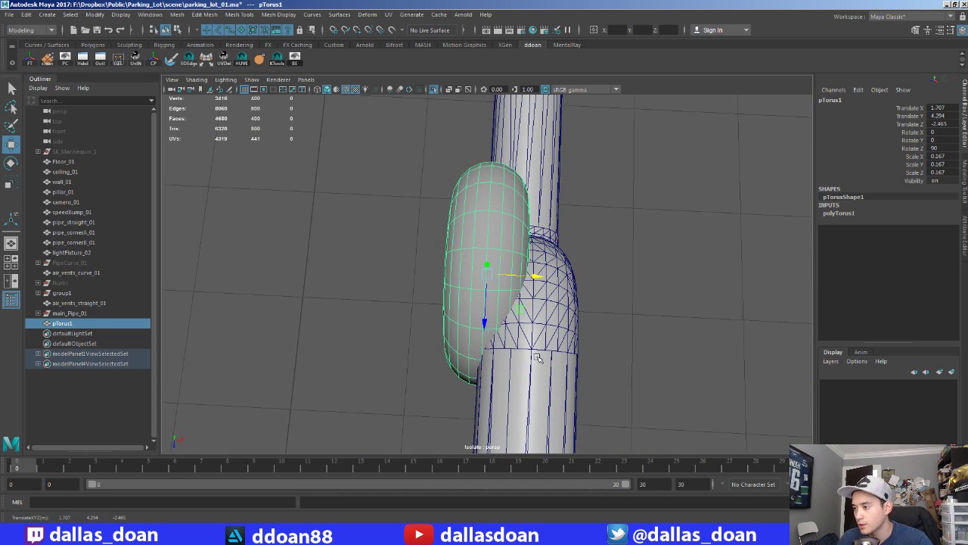
alt+middle_drag(537, 358, 531, 302)
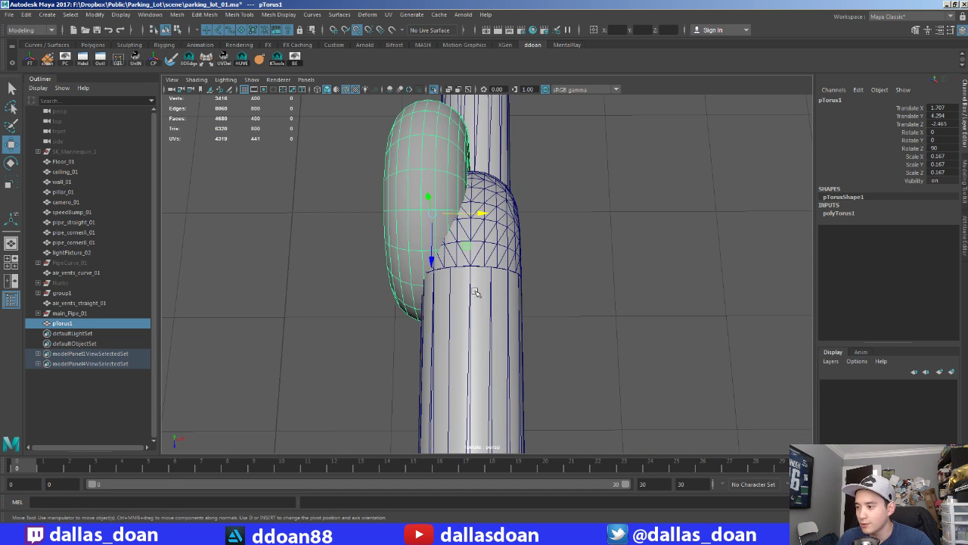
middle_drag(475, 293, 469, 268)
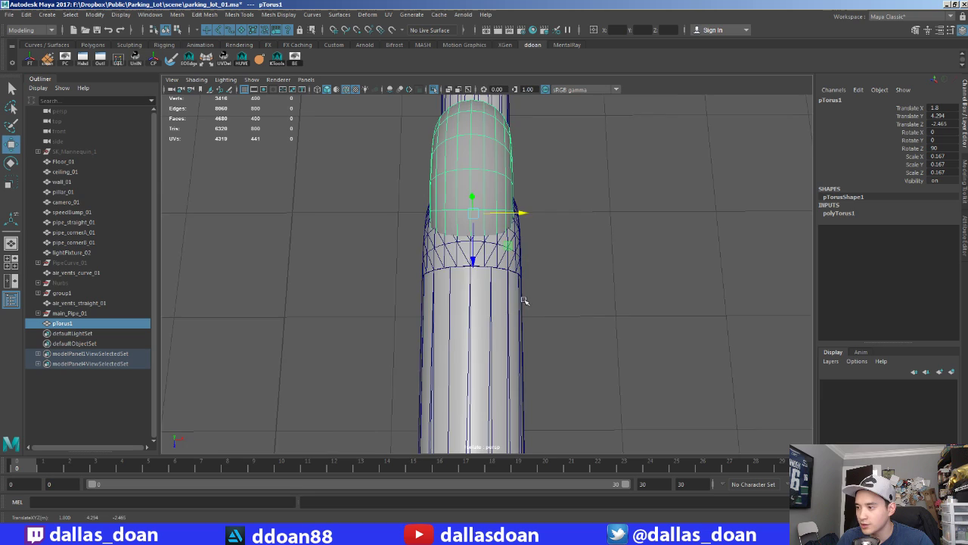
alt+drag(524, 301, 418, 211)
middle_drag(533, 262, 421, 266)
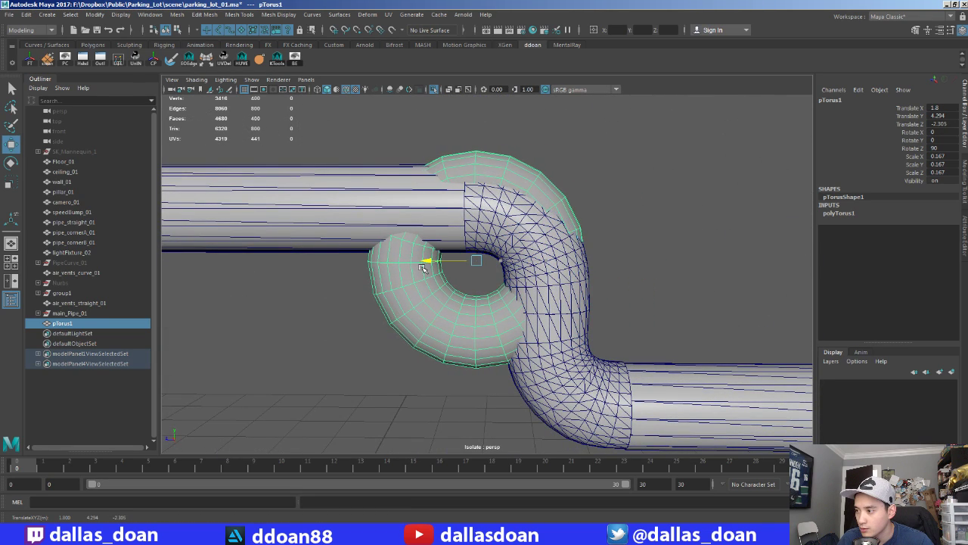
alt+drag(421, 267, 422, 266)
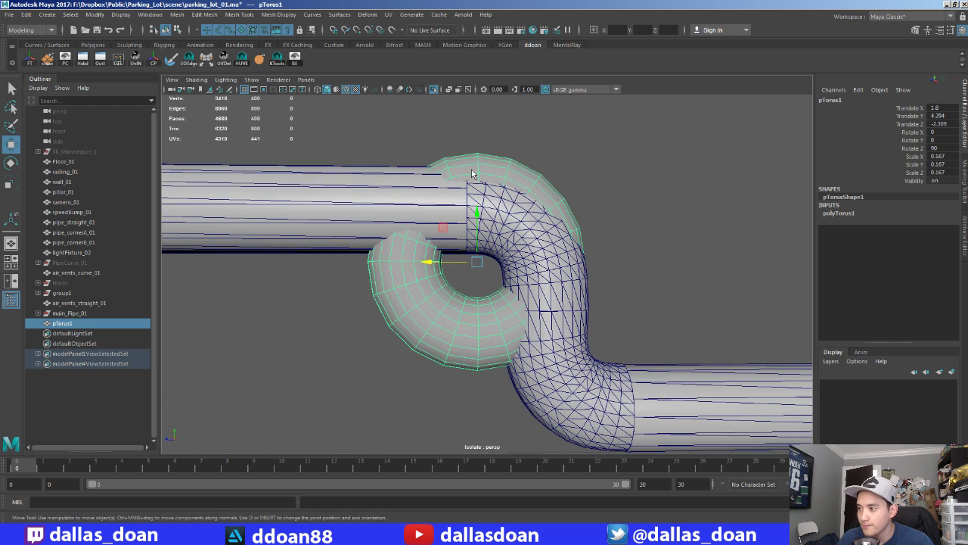
mouse_move(342, 116)
mouse_down()
mouse_move(461, 459)
mouse_move(474, 463)
mouse_up()
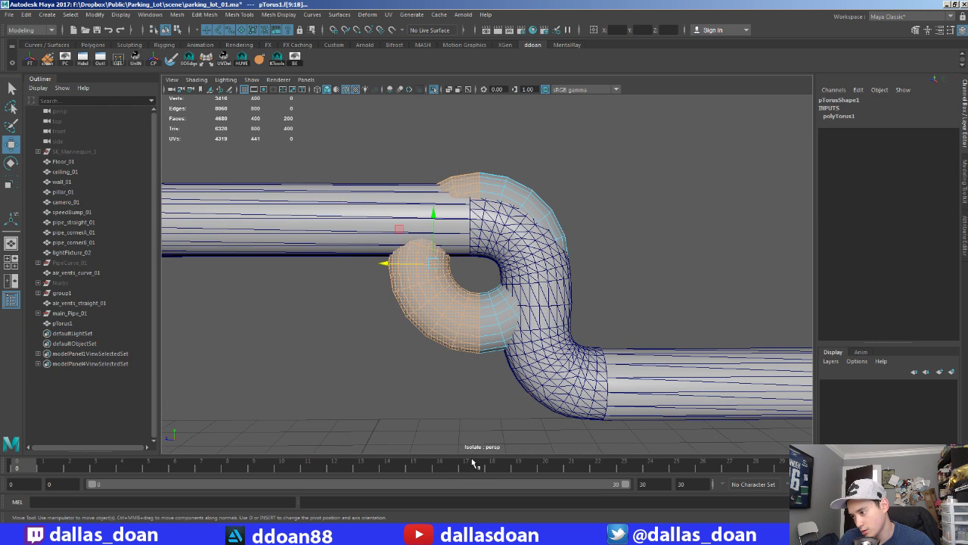
Step: Delete the unwanted torus faces in wireframe, leaving only the curved elbow piece
mouse_move(509, 373)
alt+mouse_down()
mouse_move(611, 299)
mouse_move(286, 242)
alt+mouse_up()
key(Delete)
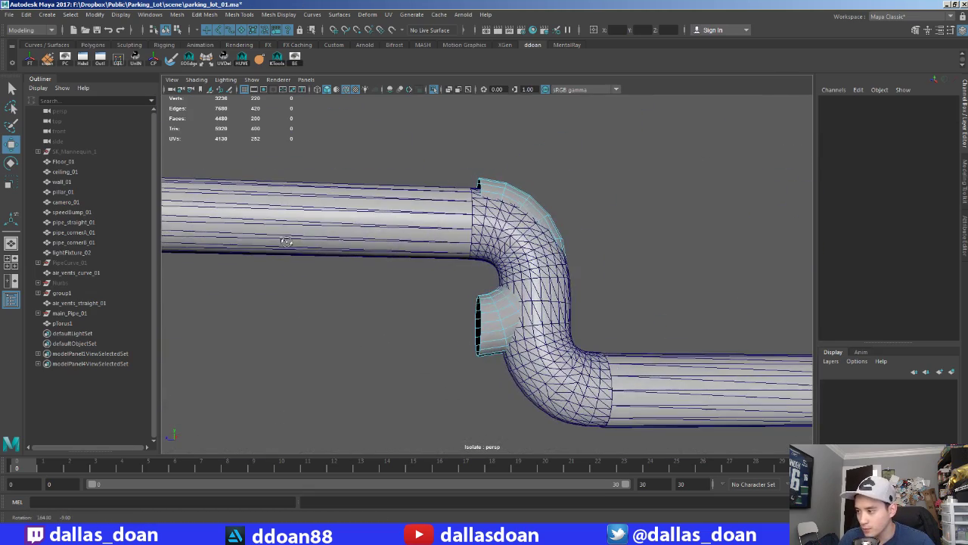
key(4)
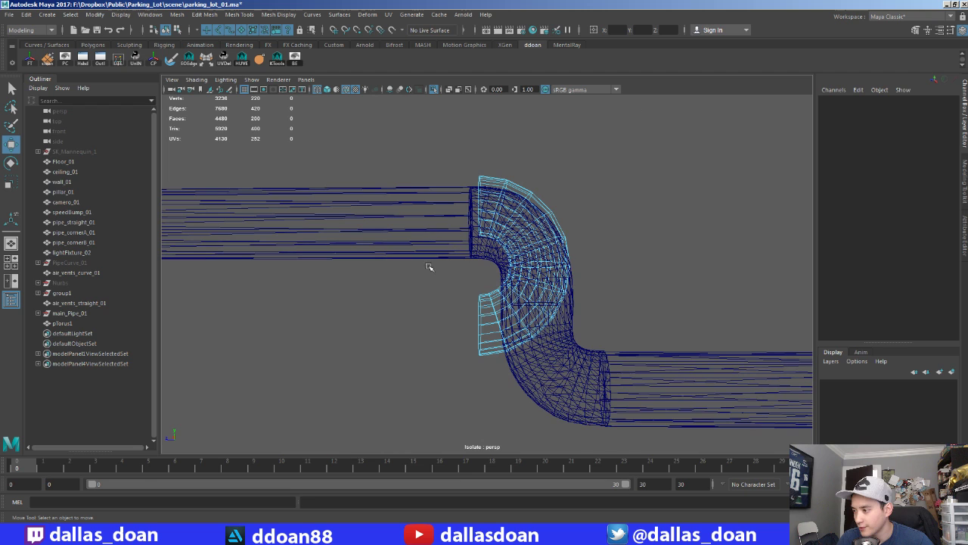
drag(617, 410, 617, 411)
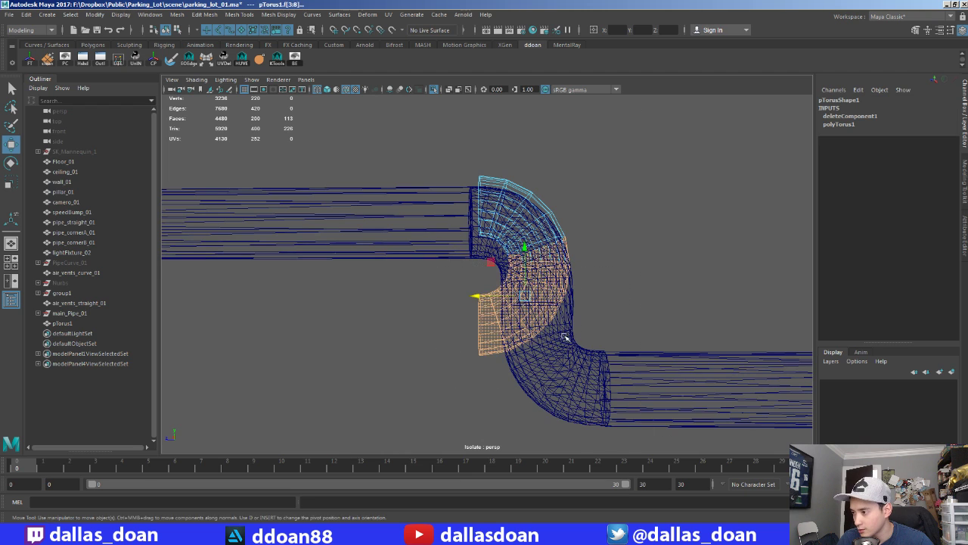
click(590, 254)
key(ctrl+z)
drag(463, 192, 545, 247)
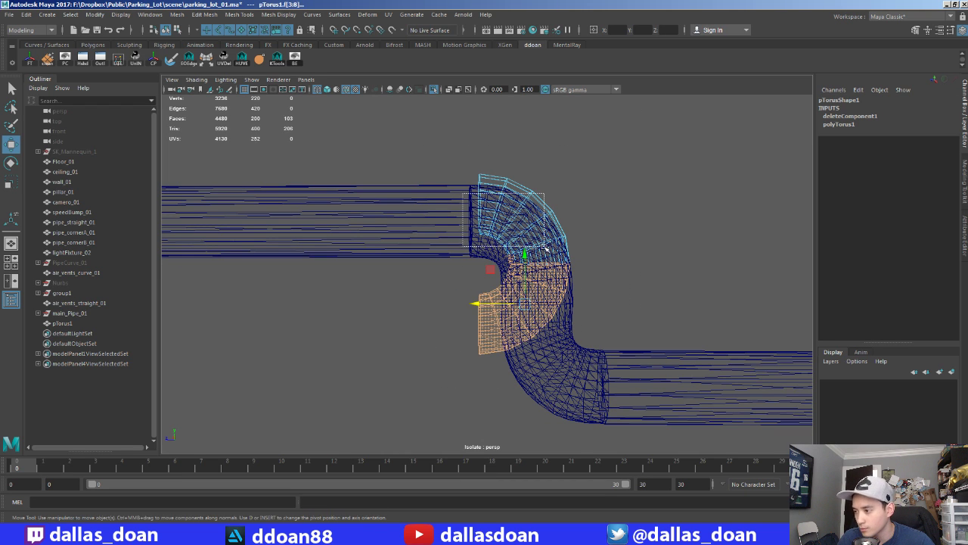
key(Delete)
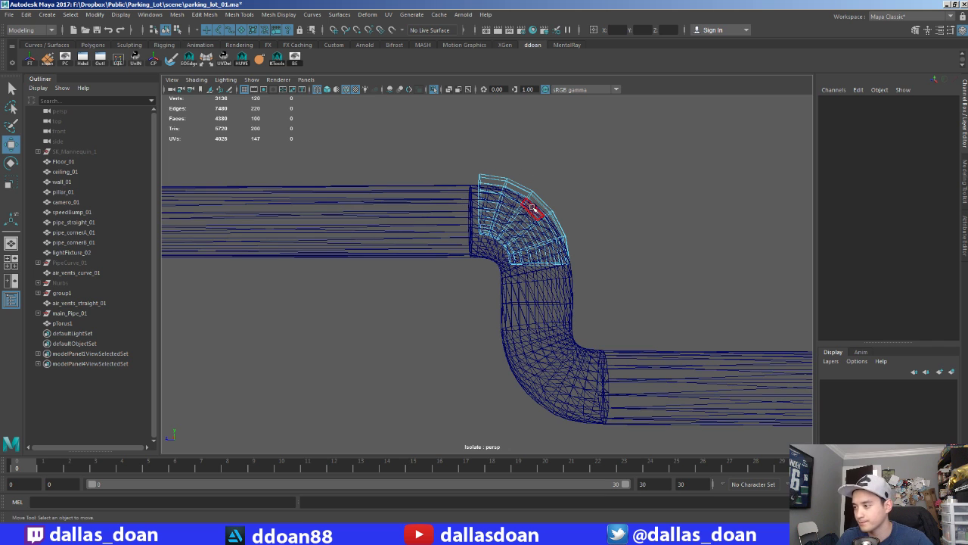
Step: In shaded view, nudge the elbow along Z and upward to meet the pipe
click(534, 256)
key(5)
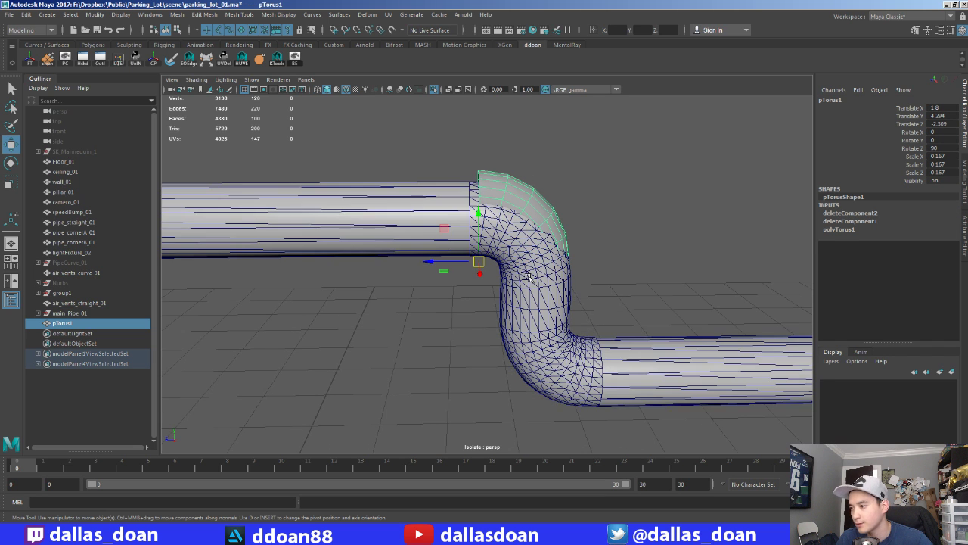
mouse_move(436, 262)
mouse_down()
mouse_move(427, 264)
mouse_move(432, 273)
mouse_up()
drag(469, 228, 469, 224)
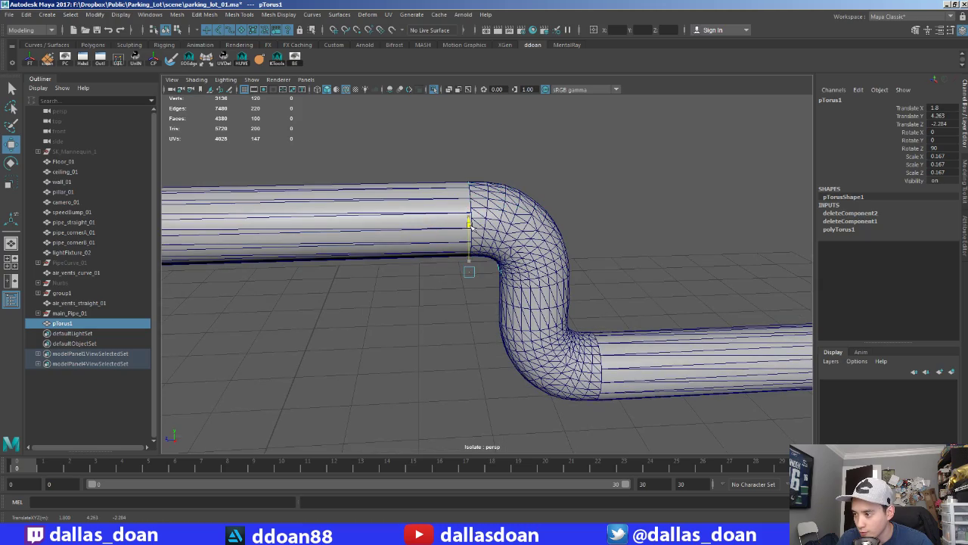
mouse_move(465, 261)
alt+mouse_down()
mouse_move(521, 236)
mouse_move(534, 241)
mouse_move(475, 232)
alt+mouse_up()
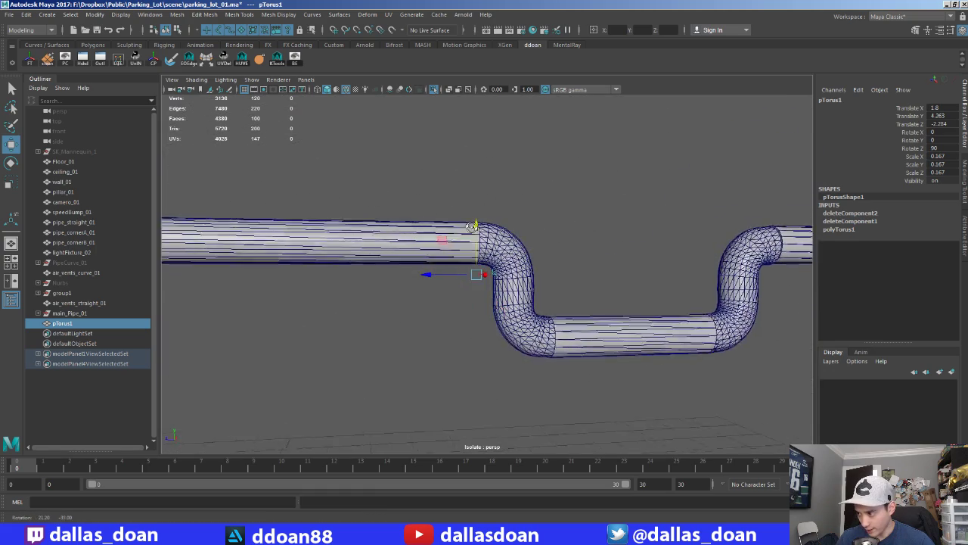
alt+drag(476, 274, 434, 336)
Step: Deselect the elbow, zoom out, and switch to the Polygons shelf
click(391, 313)
mouse_move(392, 313)
alt+mouse_down()
mouse_move(410, 328)
mouse_move(438, 287)
mouse_move(455, 282)
alt+mouse_up()
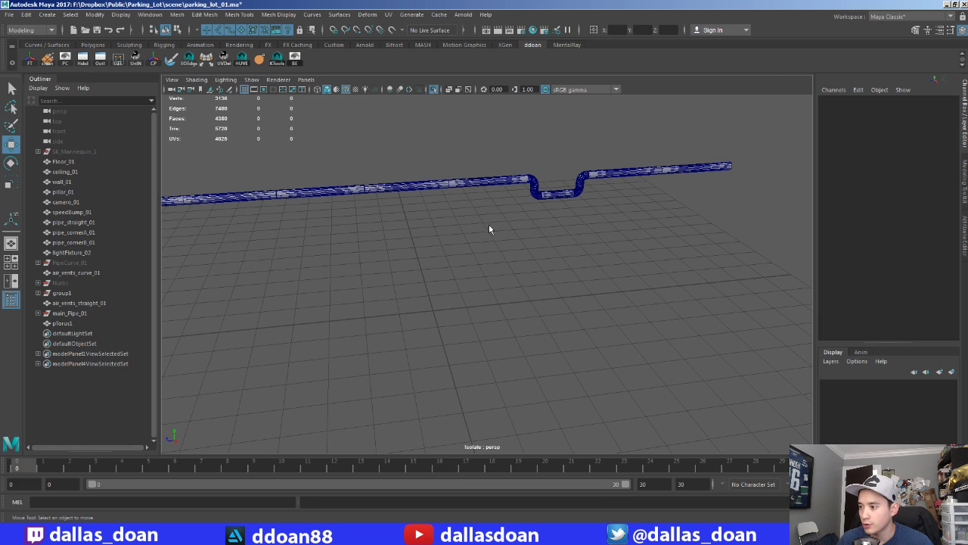
click(47, 13)
mouse_move(77, 50)
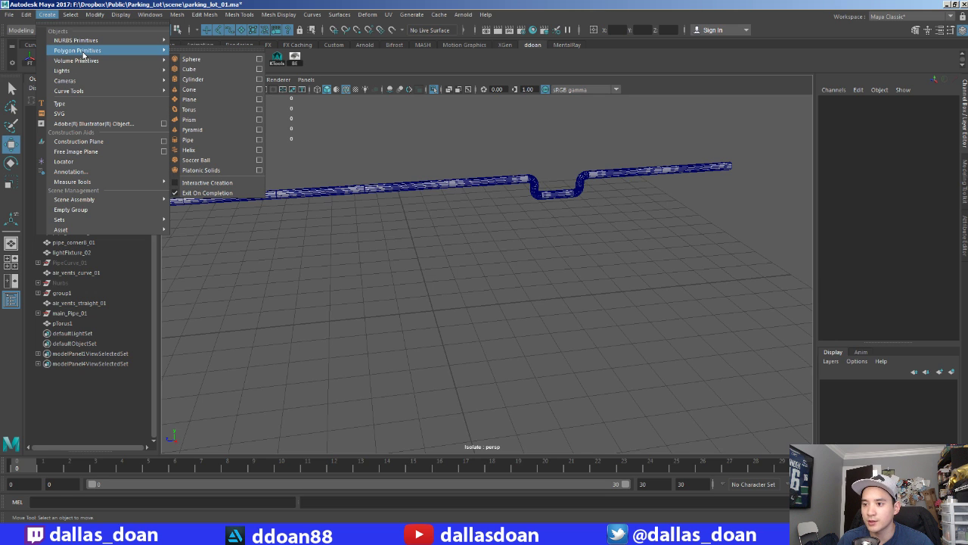
click(478, 72)
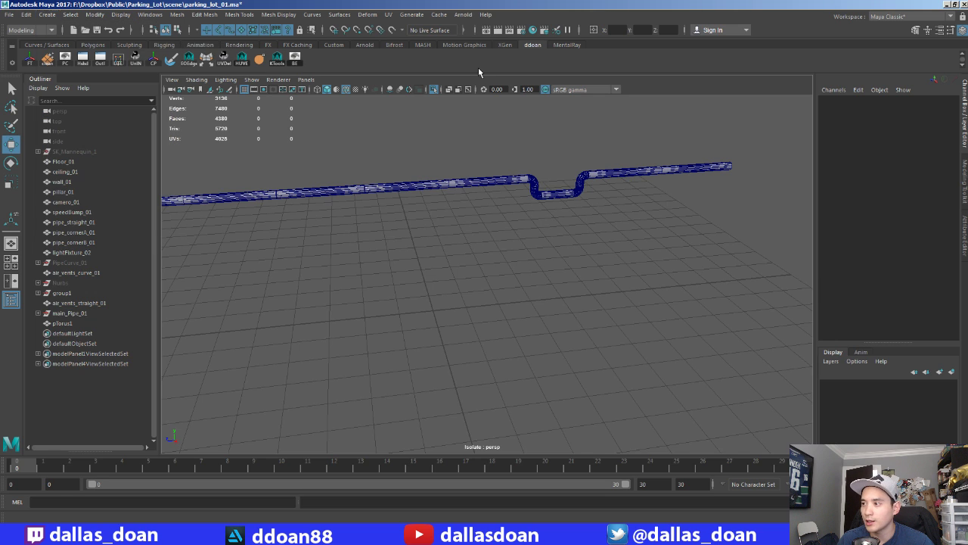
click(93, 45)
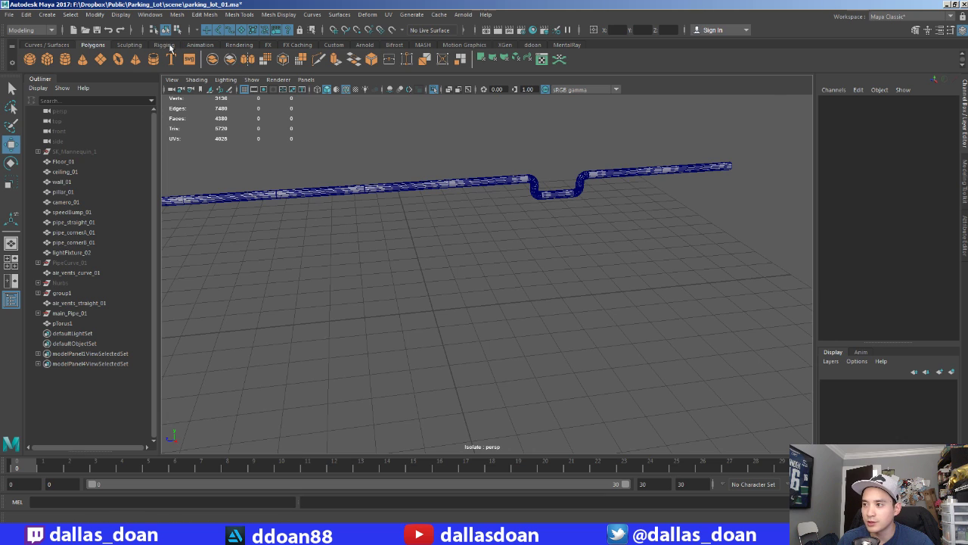
Step: Create a polygon cylinder, lay it on its side, and move it onto the pipe
click(65, 61)
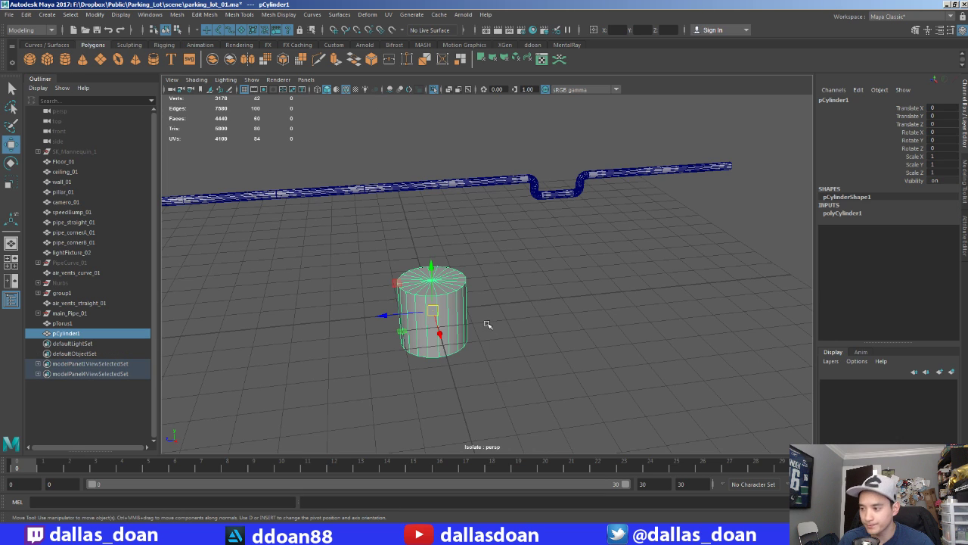
click(878, 215)
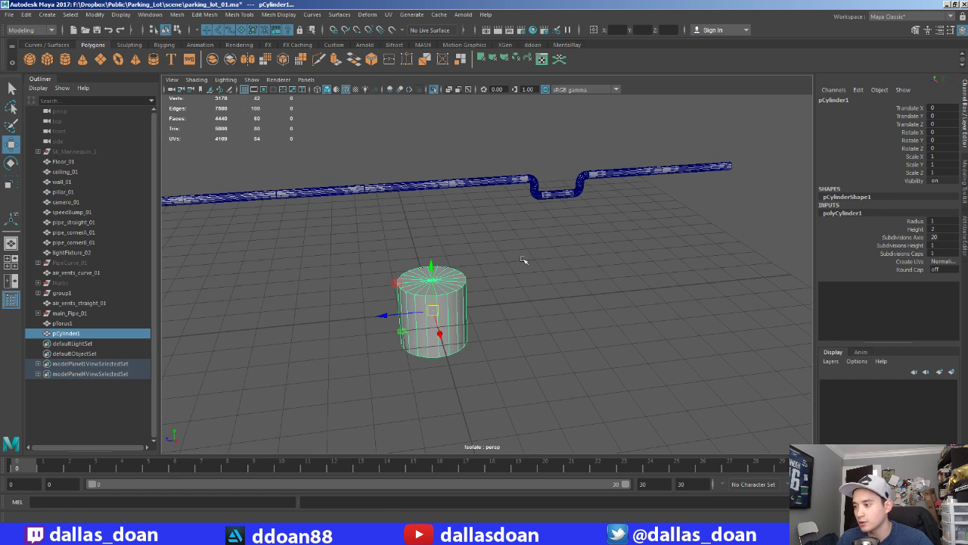
key(e)
mouse_move(415, 276)
mouse_down()
mouse_move(477, 280)
mouse_move(401, 136)
mouse_up()
key(w)
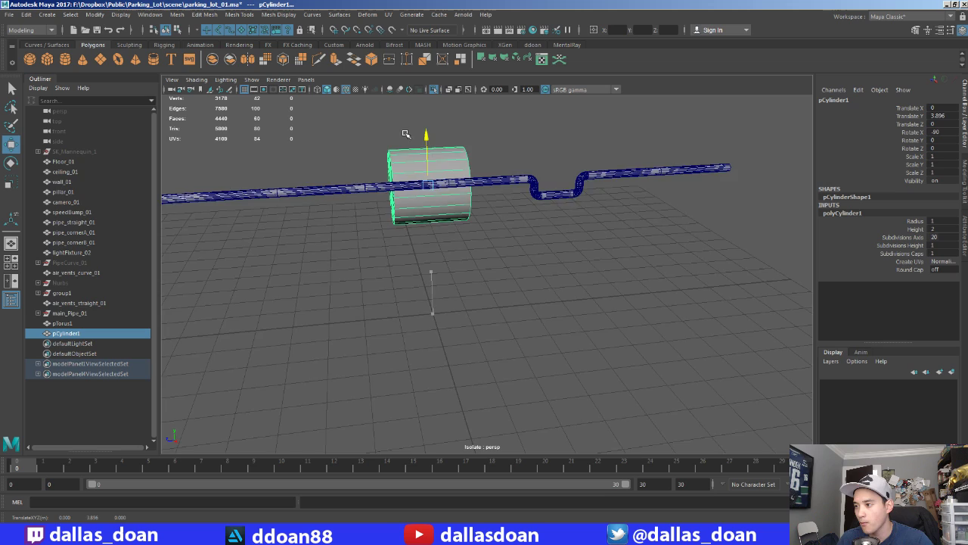
key(f)
mouse_move(534, 276)
mouse_down()
mouse_move(680, 276)
mouse_move(649, 270)
mouse_move(595, 220)
mouse_move(519, 216)
mouse_up()
Step: Select the cylinder's unwanted faces for removal, then return to object mode
click(843, 213)
mouse_move(454, 189)
alt+mouse_down()
mouse_move(361, 177)
mouse_move(454, 382)
alt+mouse_up()
mouse_move(549, 352)
alt+mouse_down()
mouse_move(480, 320)
mouse_move(519, 333)
alt+mouse_up()
drag(639, 390, 333, 127)
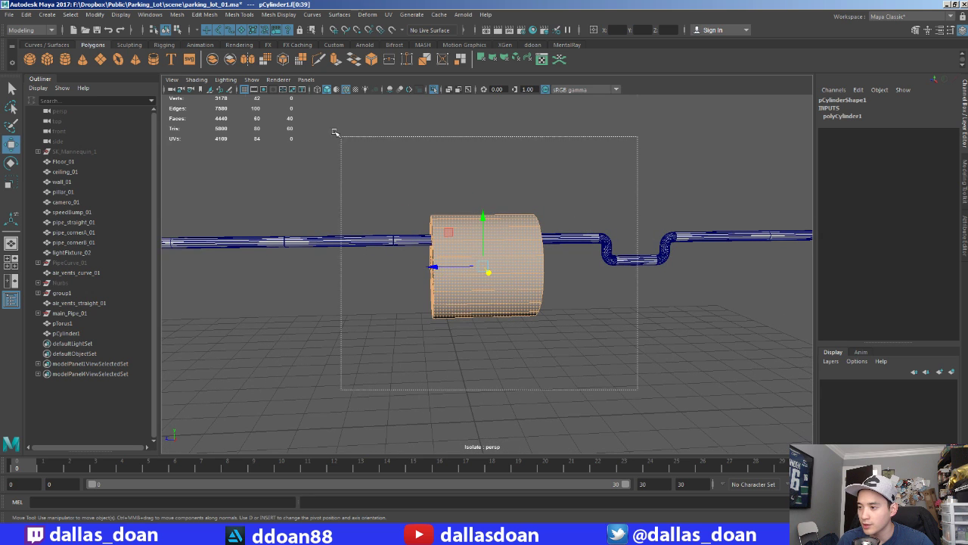
alt+drag(527, 230, 533, 220)
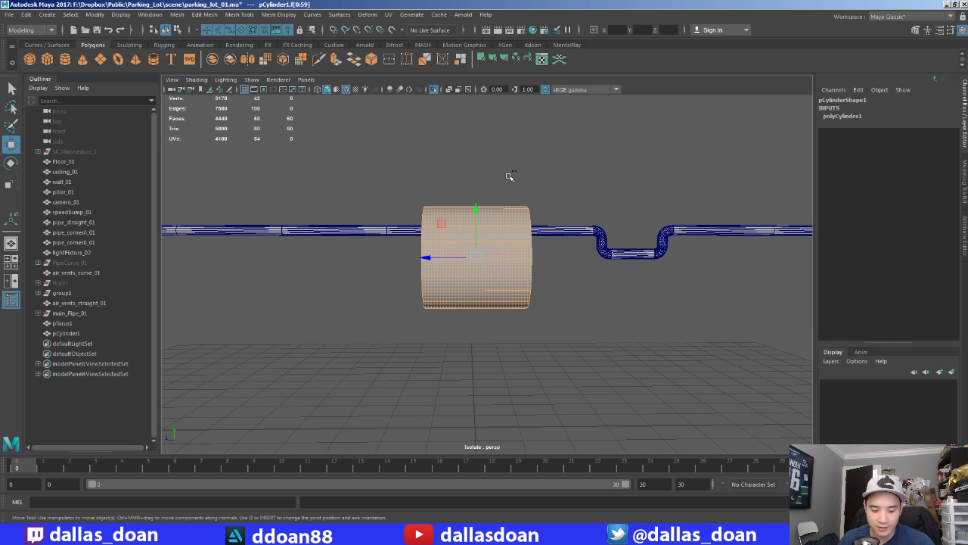
ctrl+drag(471, 182, 480, 340)
alt+drag(479, 421, 521, 340)
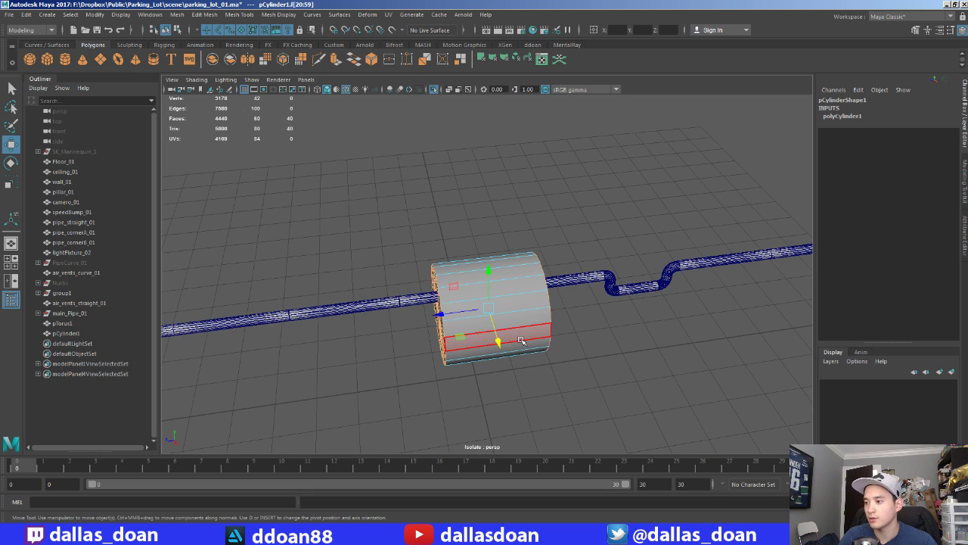
click(520, 341)
key(F8)
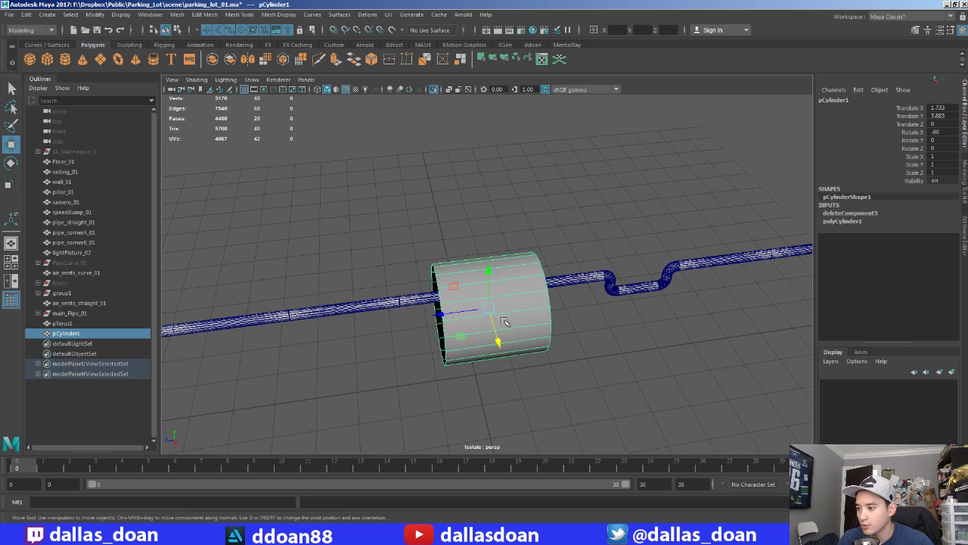
Step: Scale the cylinder down to about 0.1 and nudge it onto the pipe
mouse_move(484, 318)
alt+mouse_down()
mouse_move(509, 303)
mouse_move(504, 244)
mouse_move(472, 276)
mouse_move(392, 285)
alt+mouse_up()
key(r)
key(w)
key(f)
key(r)
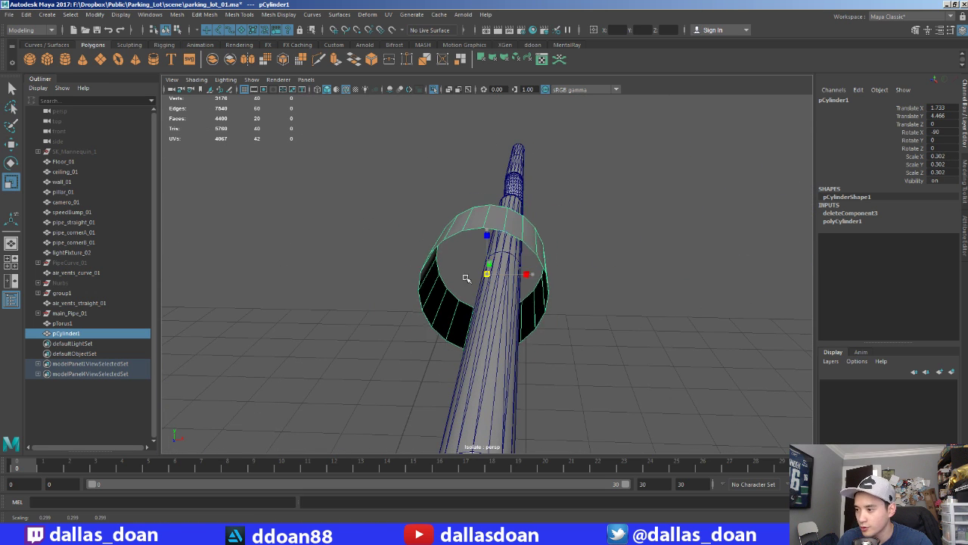
key(w)
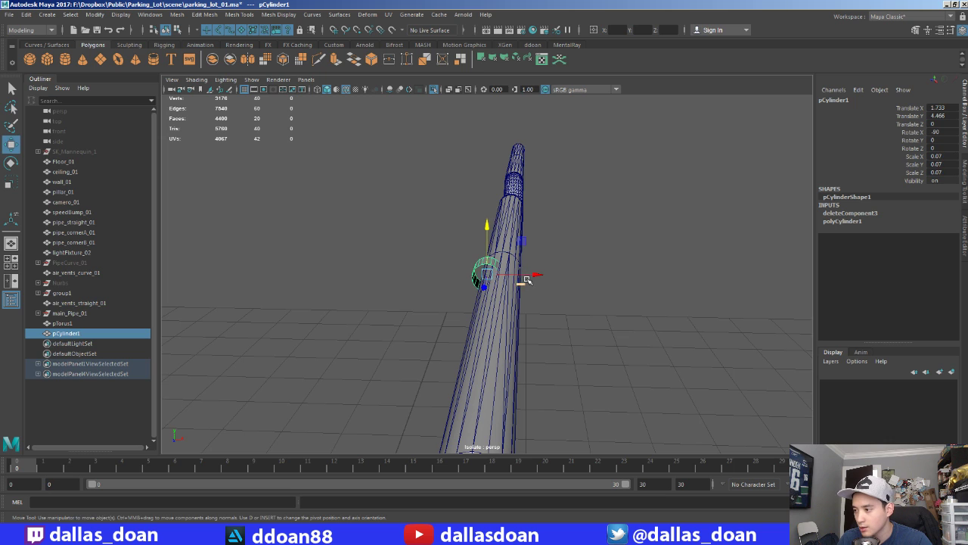
mouse_move(529, 275)
mouse_down()
mouse_move(490, 227)
mouse_move(484, 288)
mouse_move(506, 286)
mouse_move(491, 243)
mouse_move(497, 282)
mouse_up()
key(f)
Step: Enlarge the collar to wrap the pipe and slide it along Z to the bend
key(r)
key(w)
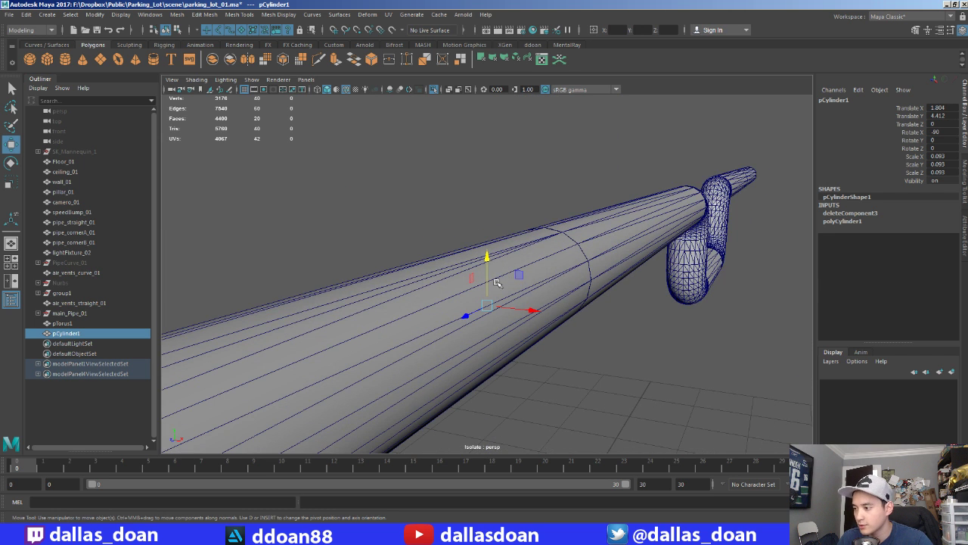
middle_drag(576, 266, 585, 261)
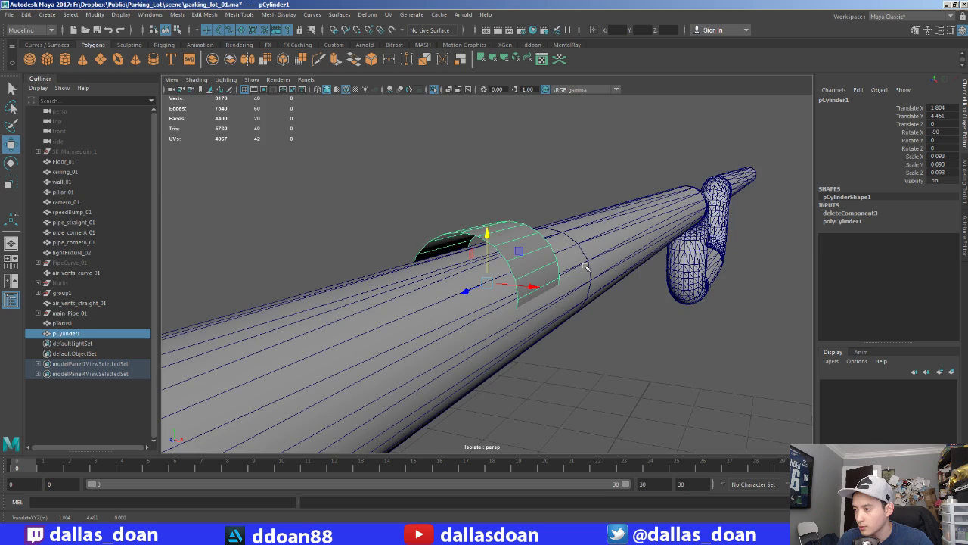
mouse_move(585, 266)
alt+mouse_down()
mouse_move(566, 275)
mouse_move(595, 279)
mouse_move(499, 282)
mouse_move(537, 281)
mouse_move(540, 289)
alt+mouse_up()
middle_drag(612, 290, 620, 296)
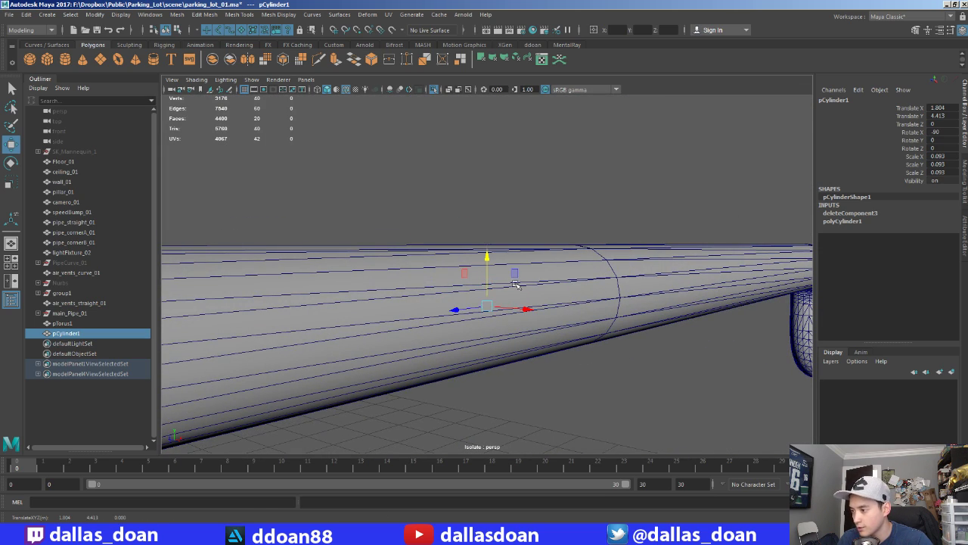
key(r)
mouse_move(487, 306)
mouse_down()
mouse_move(594, 291)
mouse_move(529, 281)
mouse_up()
key(w)
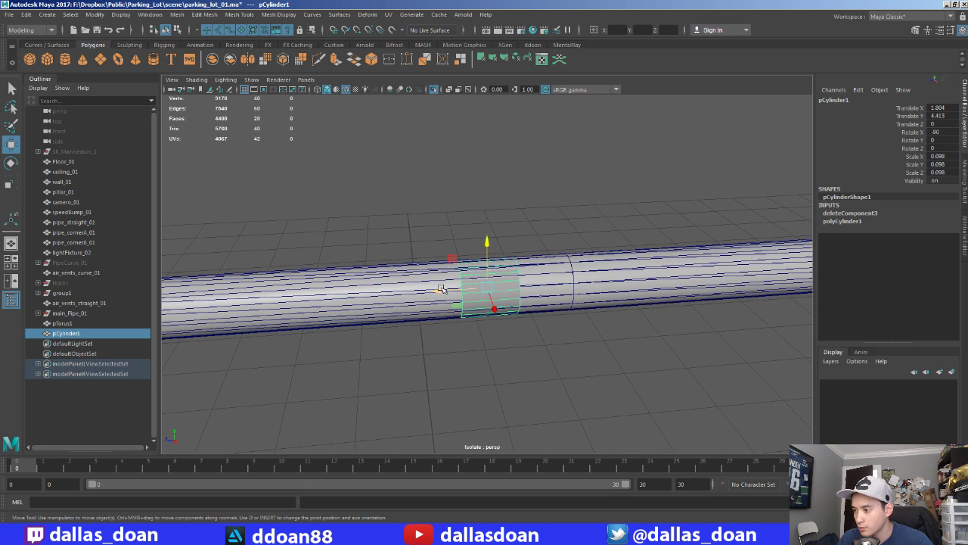
mouse_move(441, 289)
middle_down()
mouse_move(534, 288)
mouse_move(287, 276)
middle_up()
mouse_move(220, 302)
middle_down()
mouse_move(515, 302)
mouse_move(448, 232)
middle_up()
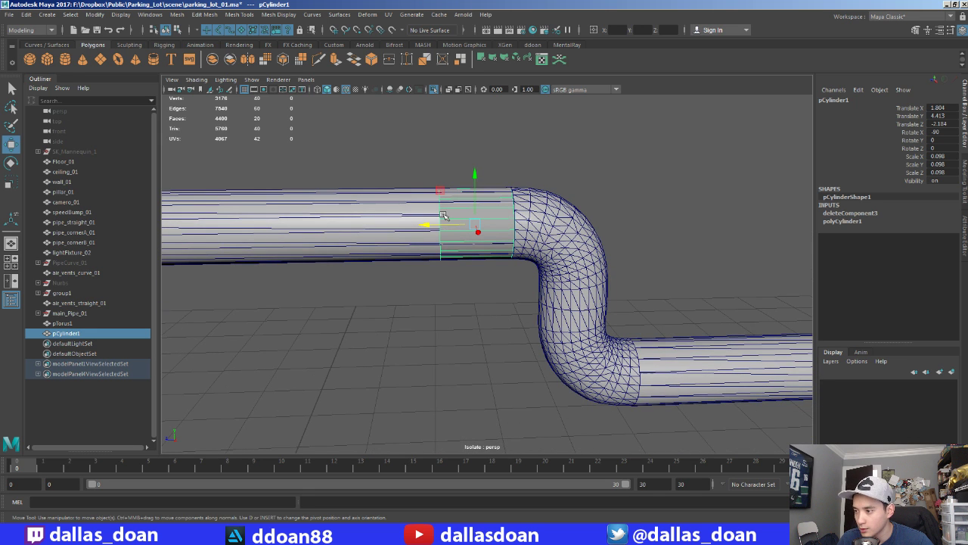
Step: Select the collar's end vertex ring and stretch it along the pipe in top view
click(394, 174)
drag(379, 149, 458, 340)
scroll(396, 309, down, 3)
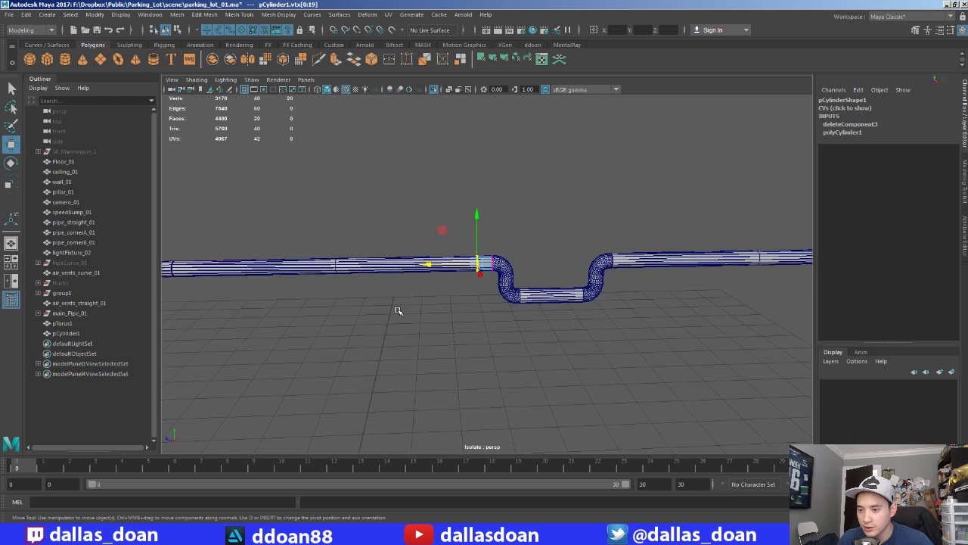
alt+drag(396, 309, 516, 283)
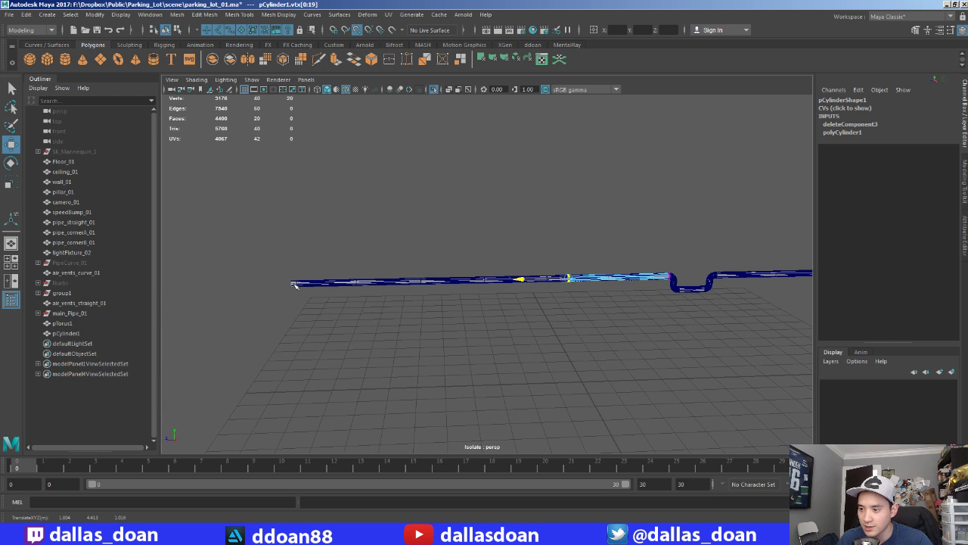
key(f)
scroll(493, 315, down, 5)
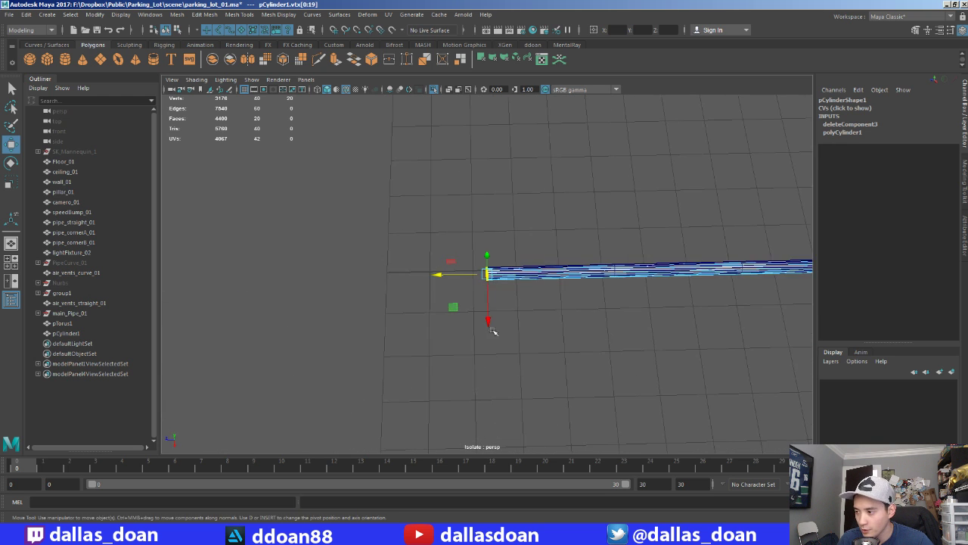
alt+drag(493, 332, 534, 295)
key(space)
key(space)
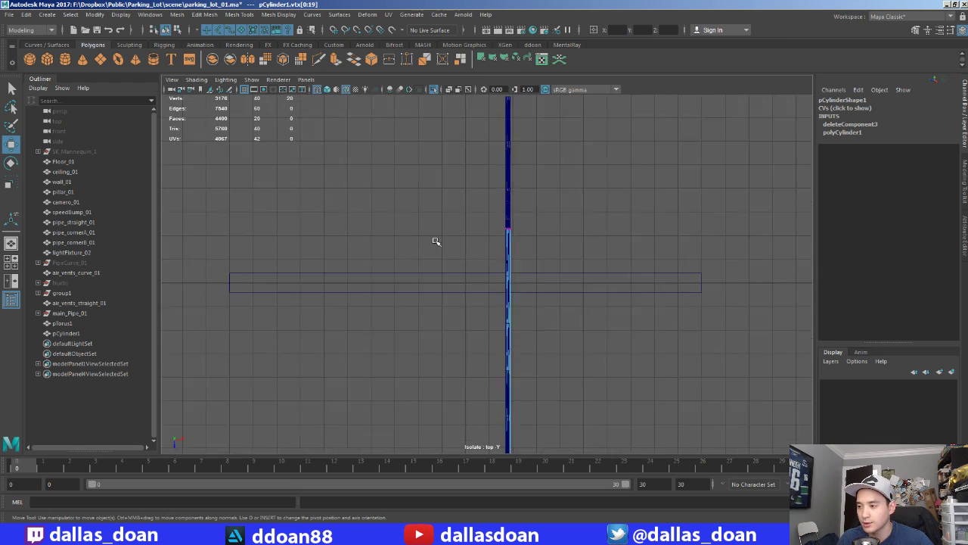
scroll(436, 240, down, 2)
alt+middle_drag(590, 259, 631, 323)
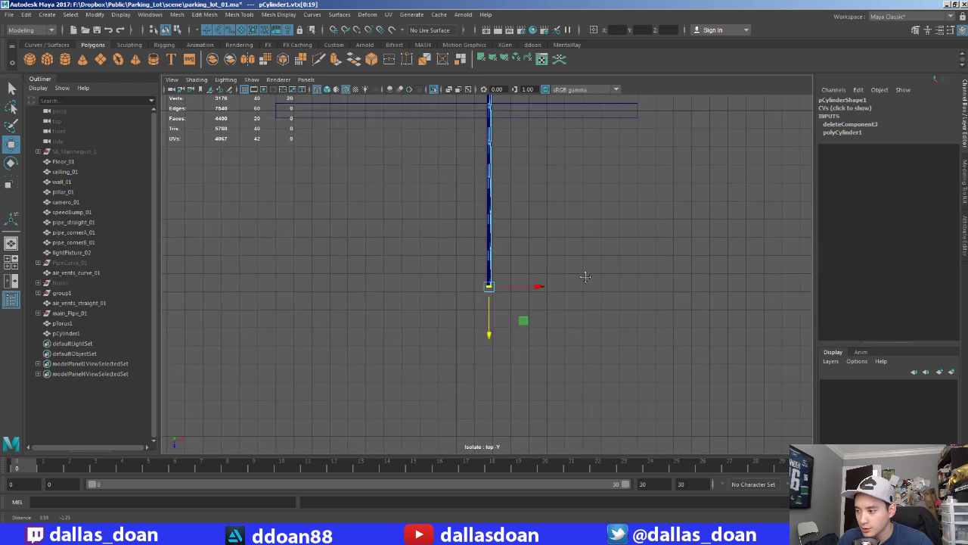
mouse_move(585, 276)
alt+middle_down()
mouse_move(425, 265)
mouse_move(495, 313)
mouse_move(475, 233)
alt+middle_up()
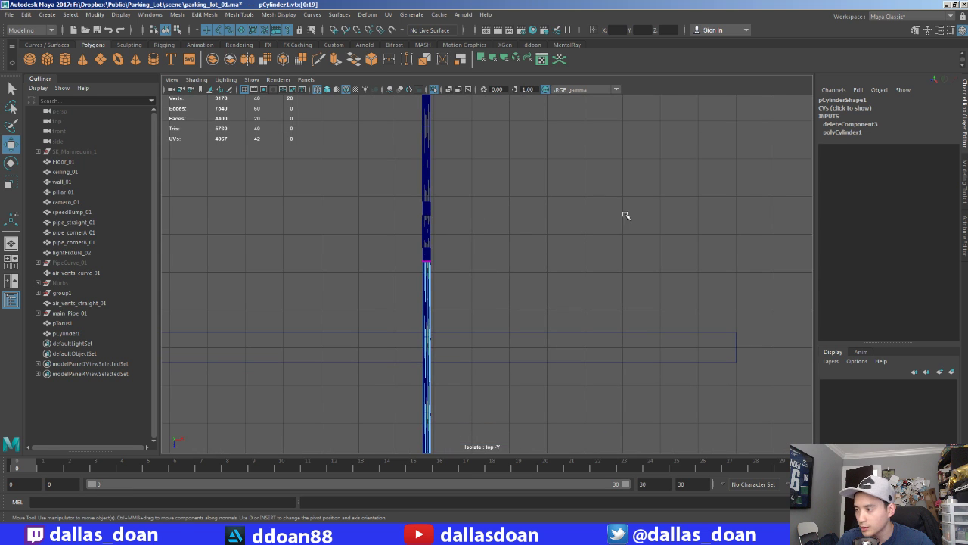
key(space)
mouse_move(605, 223)
alt+mouse_down()
mouse_move(510, 207)
mouse_move(547, 222)
alt+mouse_up()
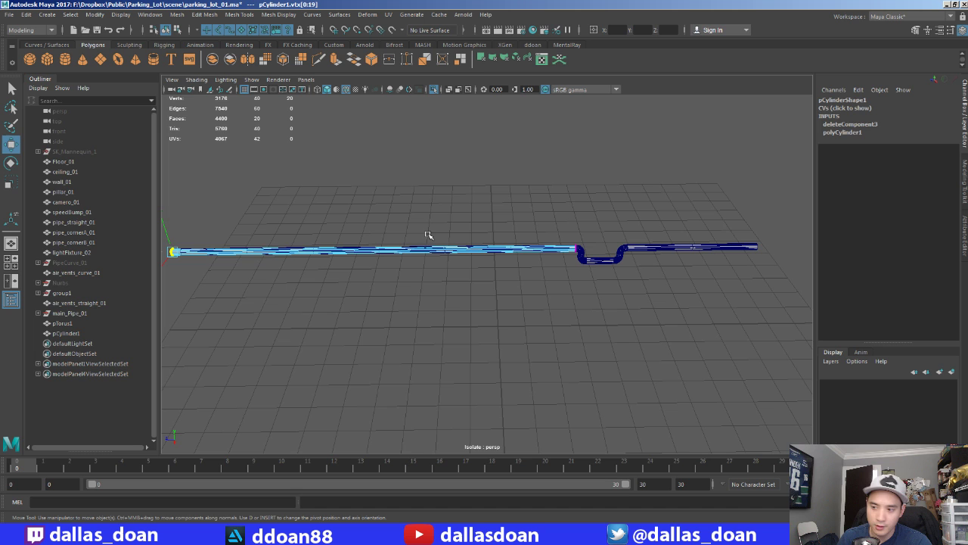
Step: Back in perspective, clear the vertices and select the upper pipe bend
click(430, 186)
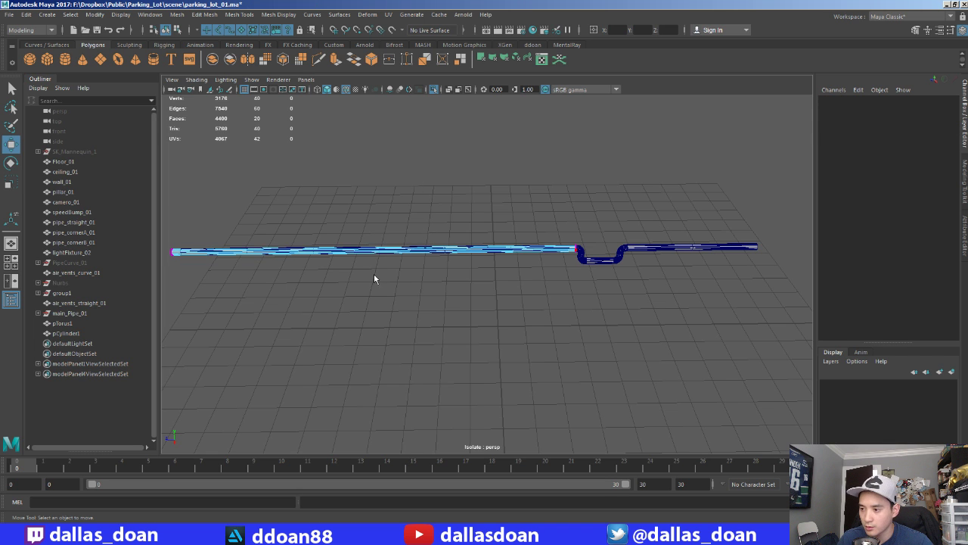
key(ctrl+z)
click(371, 303)
scroll(371, 303, up, 5)
alt+drag(371, 302, 505, 261)
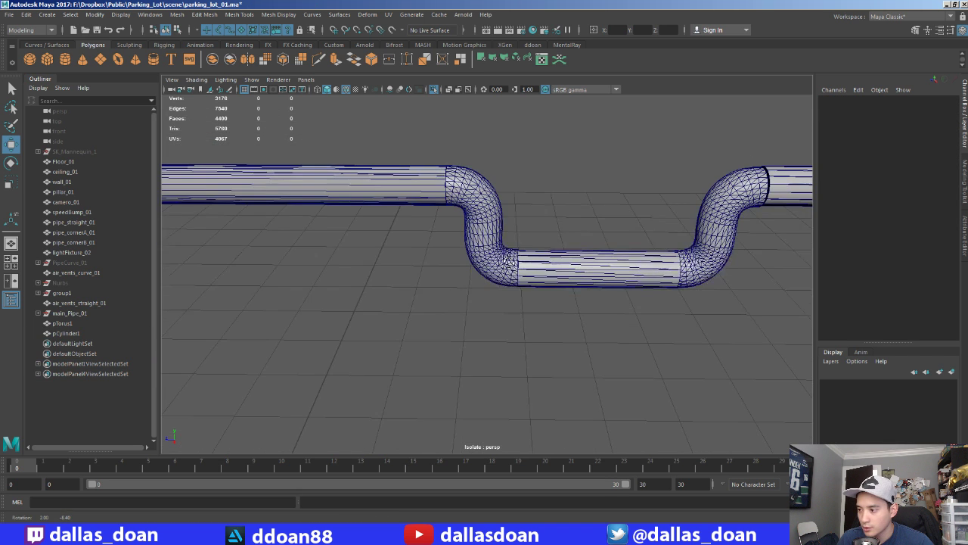
alt+drag(496, 205, 490, 225)
click(490, 225)
click(498, 199)
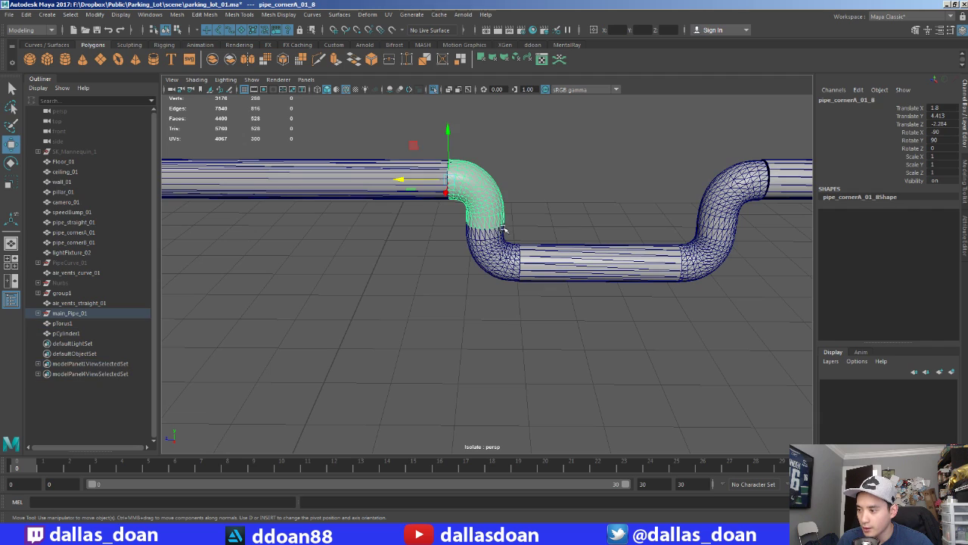
Step: Delete the upper bend pipe_cornerA_01_8 and move pTorus1 onto the straight pipe's end
key(Delete)
click(490, 206)
key(f)
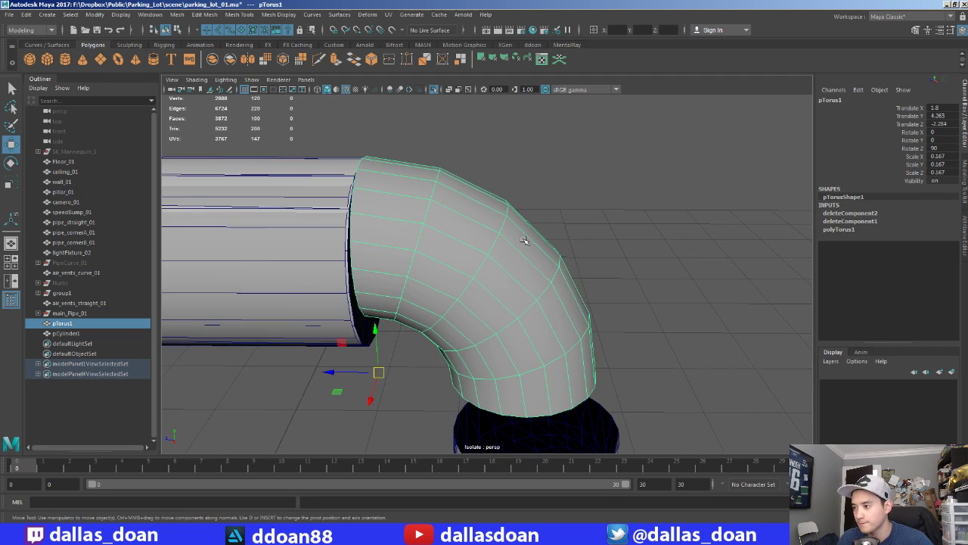
mouse_move(424, 231)
alt+mouse_down()
mouse_move(528, 282)
mouse_move(375, 261)
mouse_move(482, 282)
alt+mouse_up()
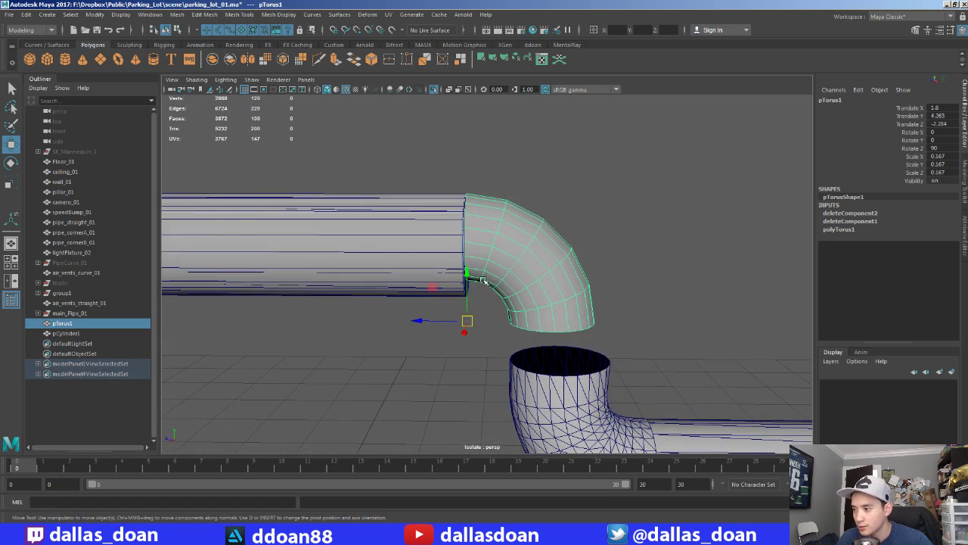
drag(430, 315, 628, 301)
key(d)
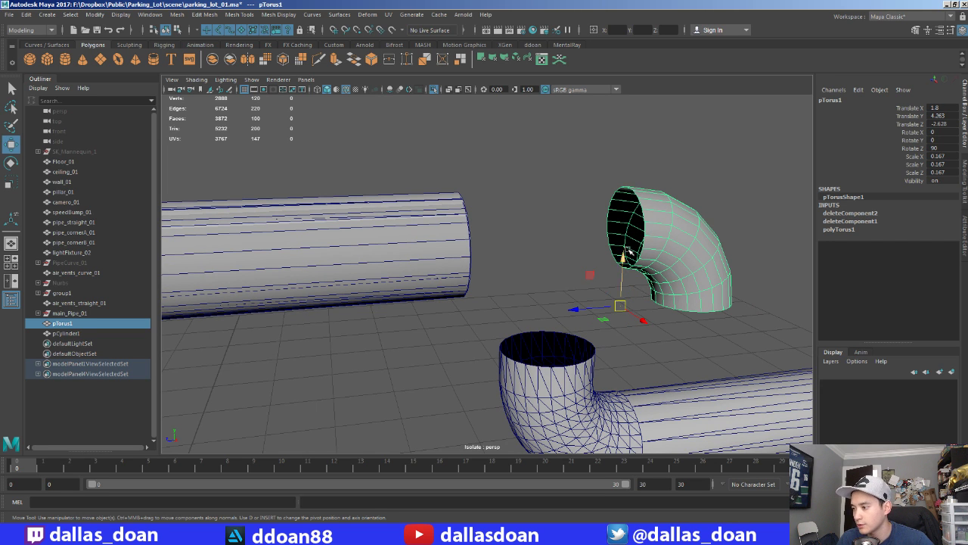
mouse_move(628, 252)
alt+mouse_down()
mouse_move(485, 280)
mouse_move(490, 329)
mouse_move(509, 333)
alt+mouse_up()
Step: Lower and slightly enlarge the torus elbow so it seats on the pipe
key(r)
key(w)
drag(490, 278, 490, 297)
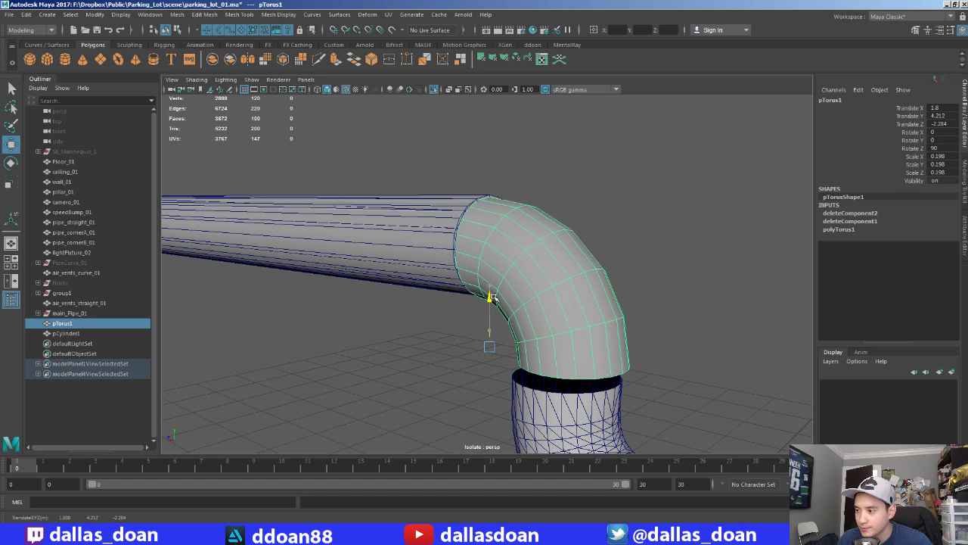
key(r)
drag(487, 348, 429, 240)
click(428, 236)
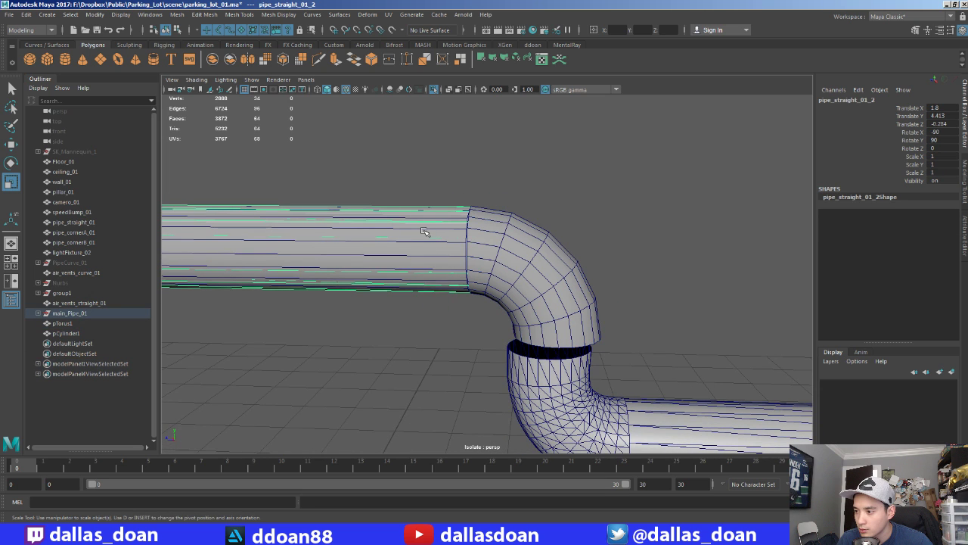
ctrl+click(428, 234)
click(493, 233)
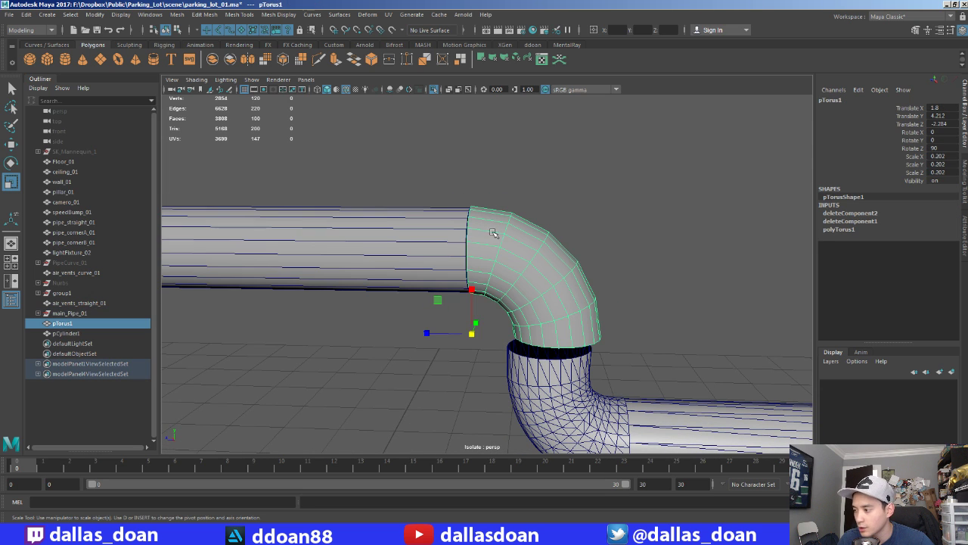
ctrl+click(467, 231)
Step: Extrude the torus's open-end edge loop into a long straight run along Local Translate Z
double_click(469, 225)
alt+drag(469, 224, 558, 225)
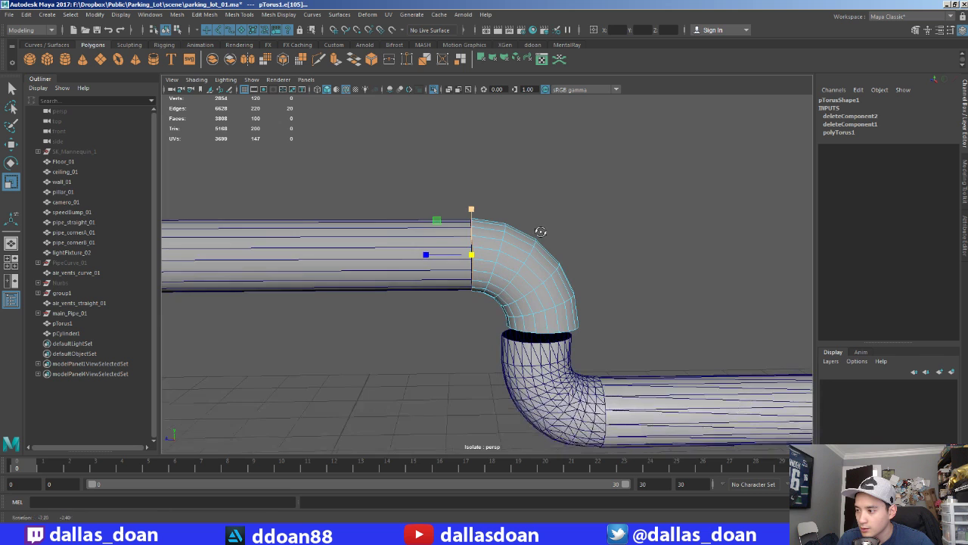
key(ctrl+e)
alt+drag(555, 273, 544, 216)
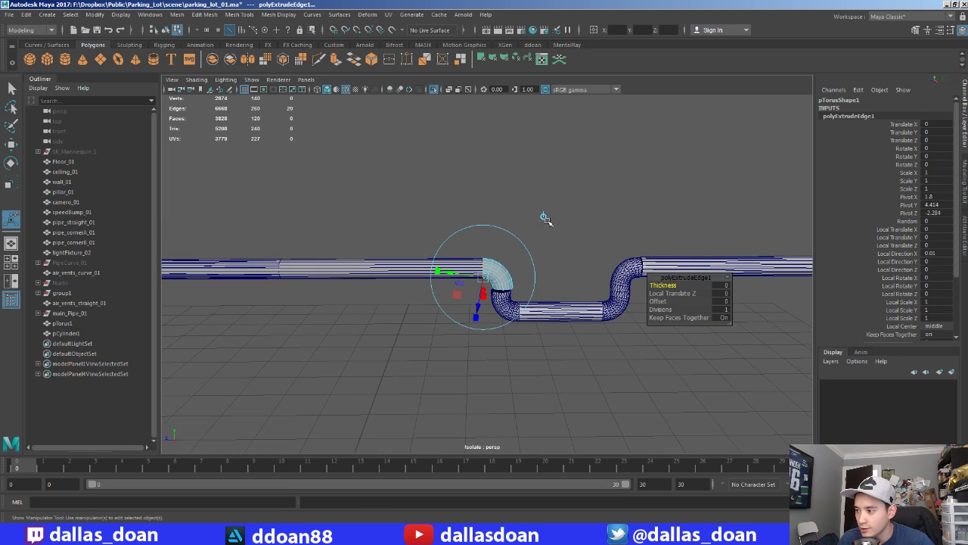
mouse_move(456, 270)
mouse_down()
mouse_move(499, 255)
mouse_move(638, 245)
mouse_up()
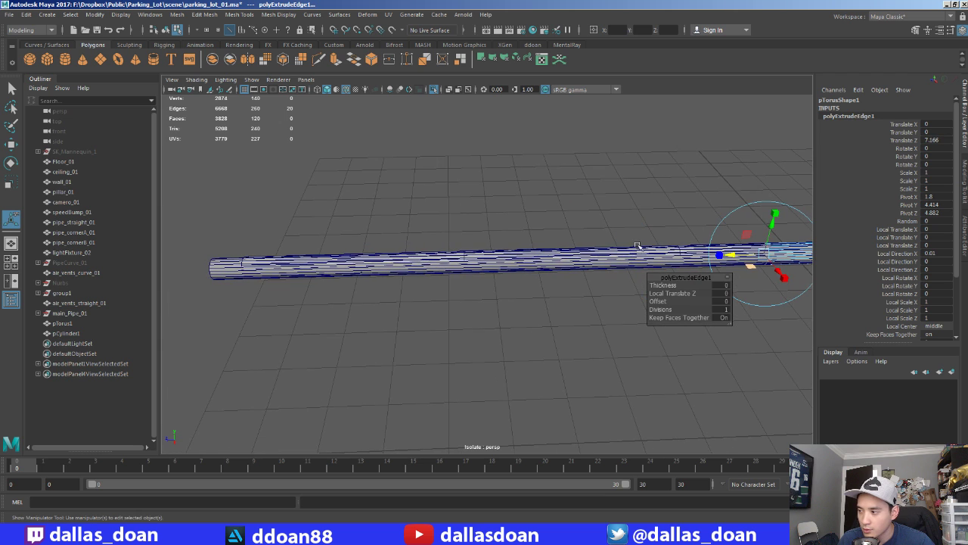
drag(734, 257, 195, 278)
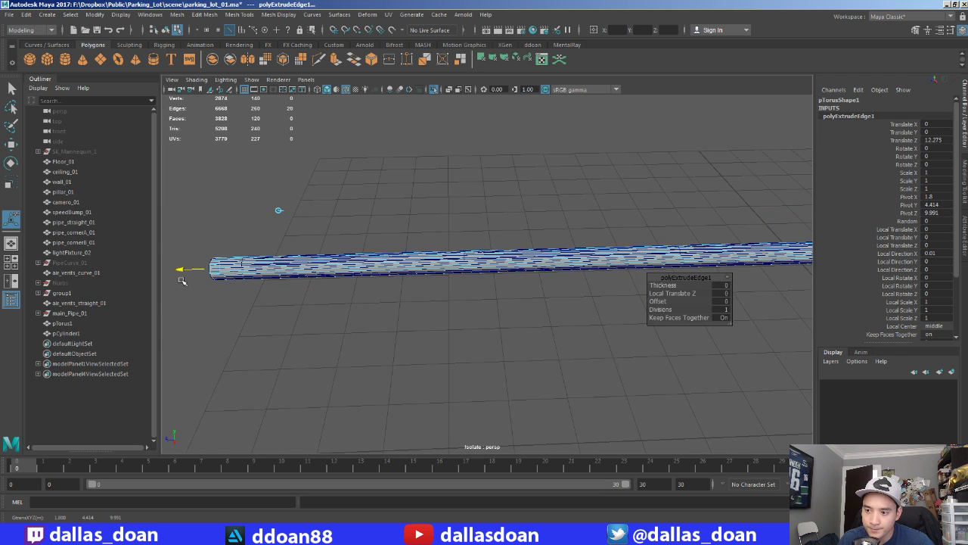
Step: Check the new run against the S-bend, then select the bend with its extension
mouse_move(181, 281)
alt+mouse_down()
mouse_move(394, 280)
mouse_move(345, 298)
alt+mouse_up()
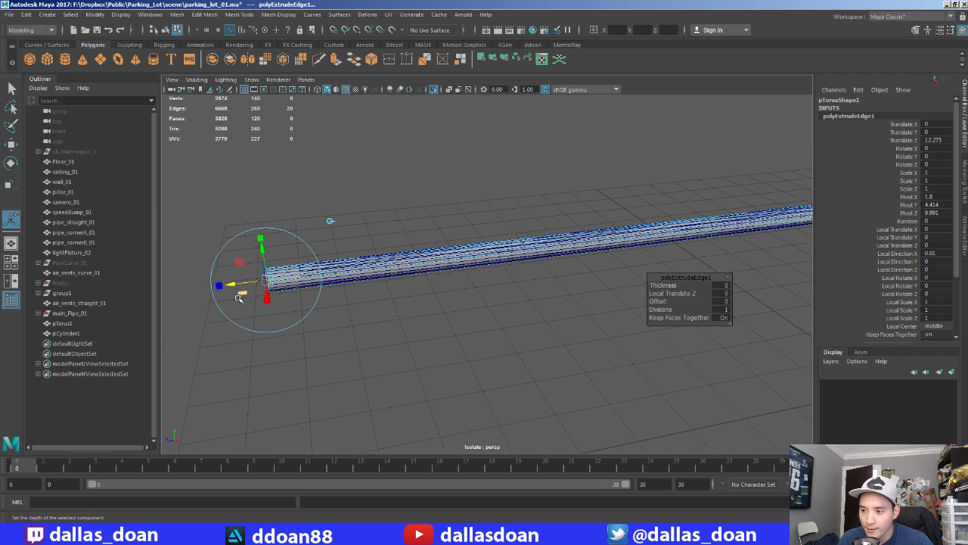
mouse_move(238, 297)
alt+mouse_down()
mouse_move(555, 252)
mouse_move(488, 232)
alt+mouse_up()
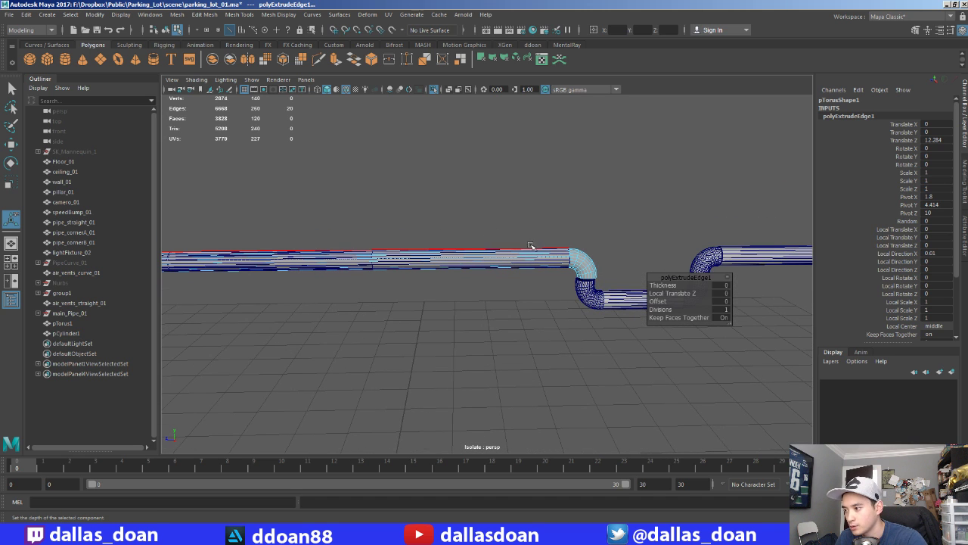
click(593, 237)
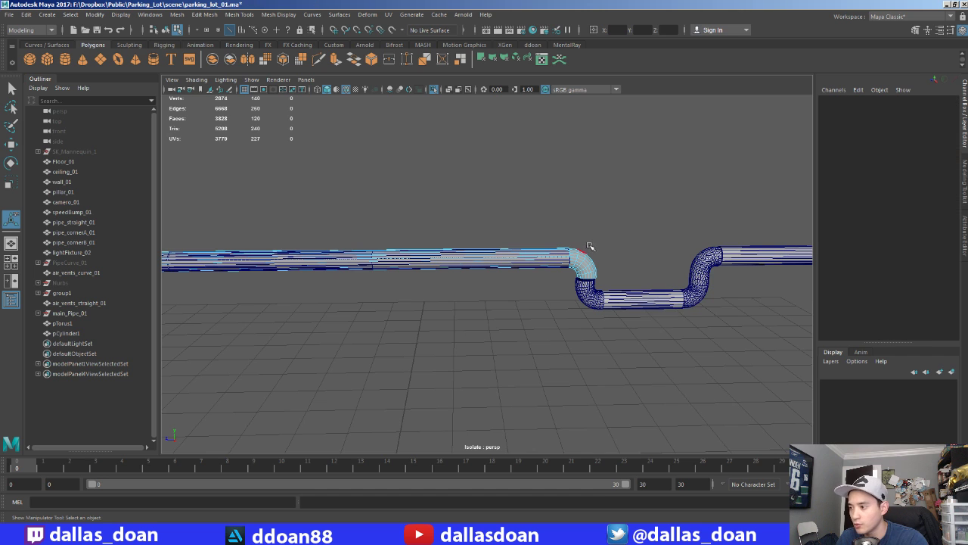
click(580, 305)
key(w)
mouse_move(595, 270)
alt+mouse_down()
mouse_move(583, 276)
mouse_move(655, 261)
mouse_move(558, 320)
alt+mouse_up()
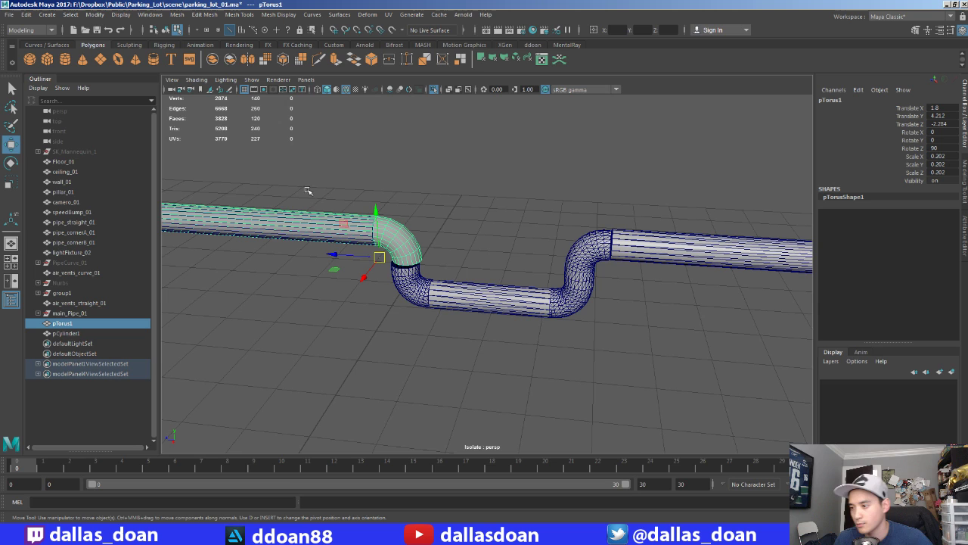
drag(333, 254, 340, 249)
key(ctrl+z)
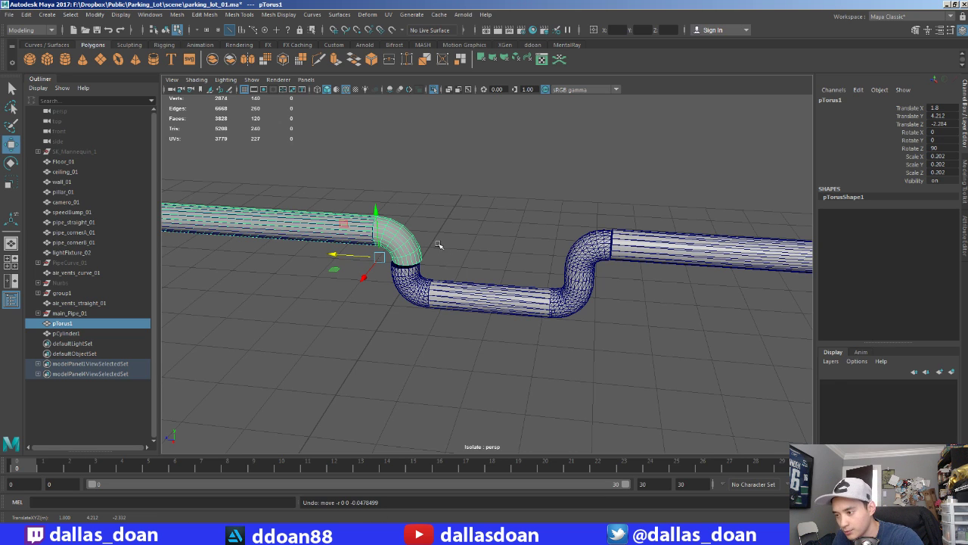
key(F8)
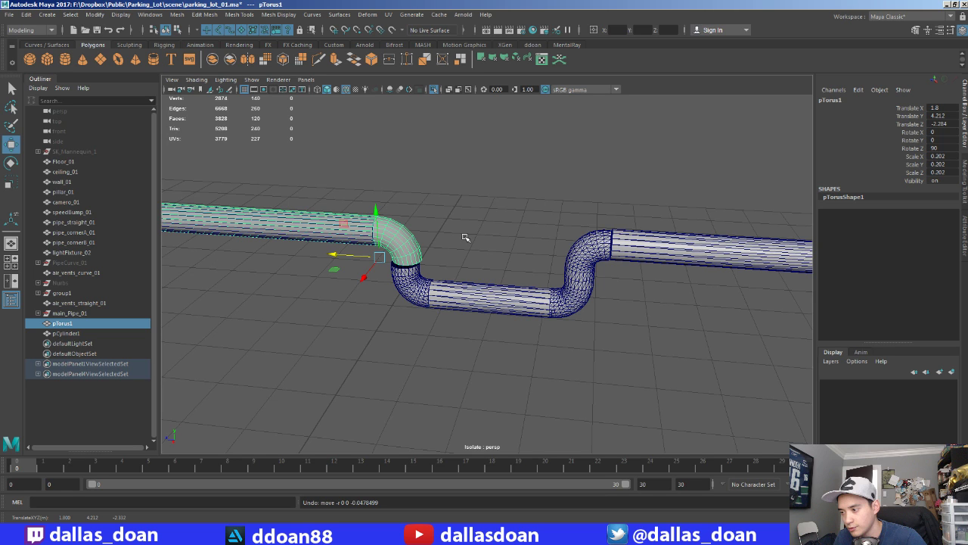
Step: Duplicate pTorus1, flip it -180° in X, and move it to the U-bend's far end
alt+drag(465, 237, 459, 293)
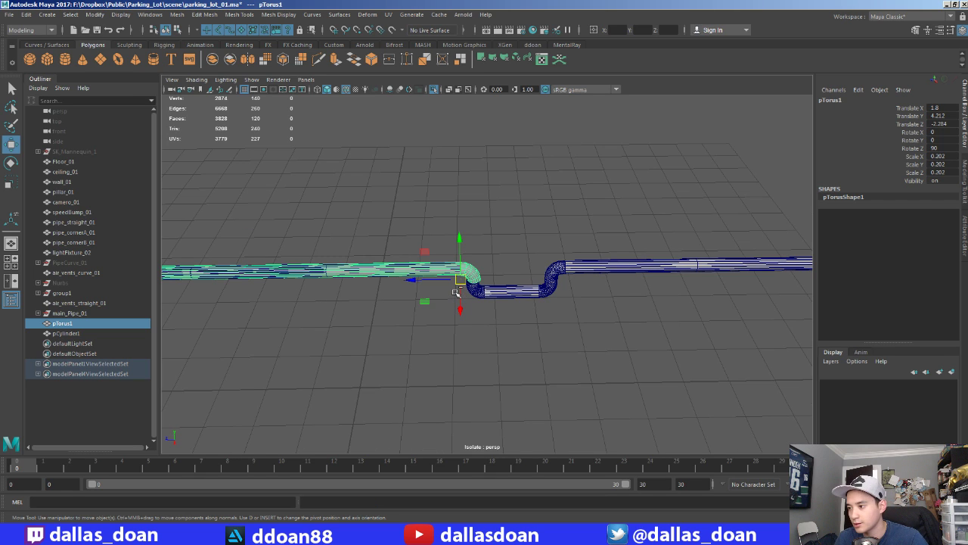
key(ctrl+d)
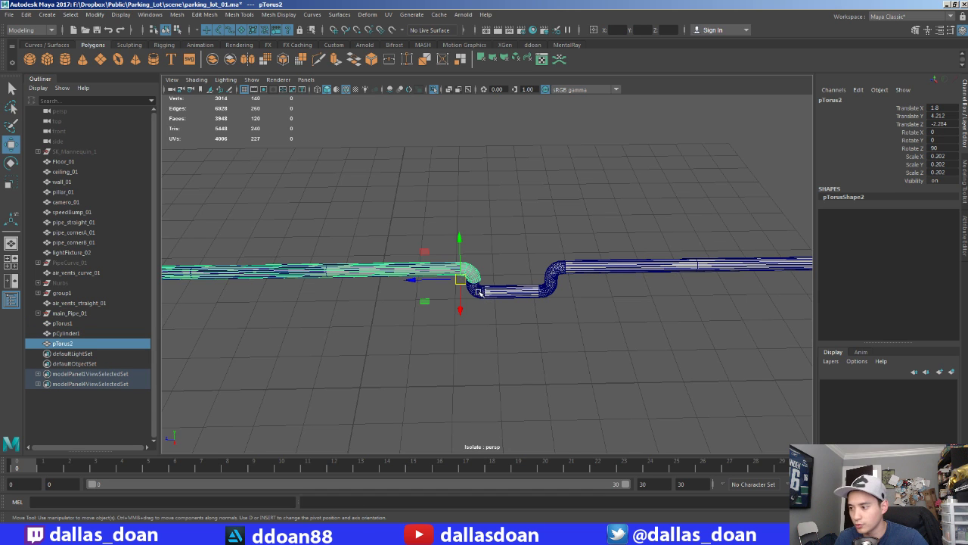
key(e)
drag(475, 309, 417, 314)
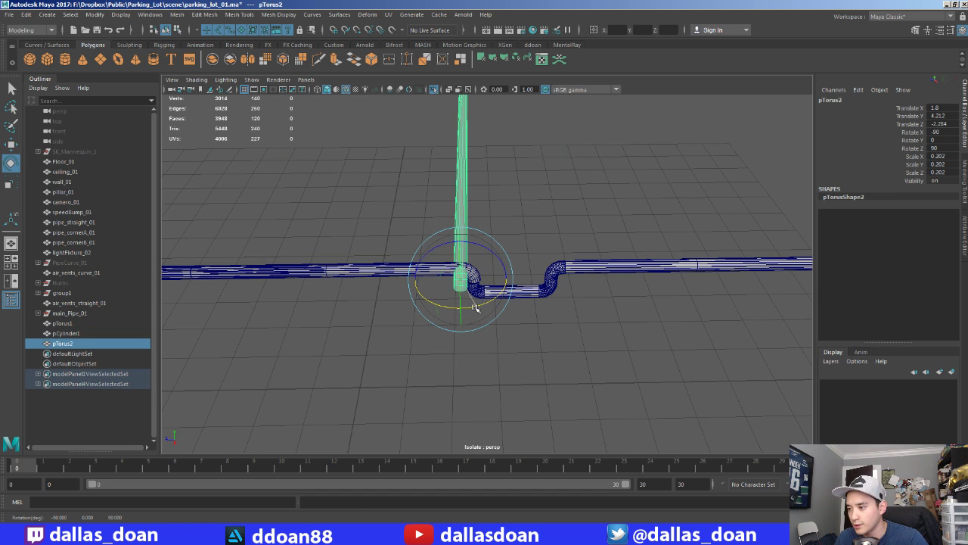
key(w)
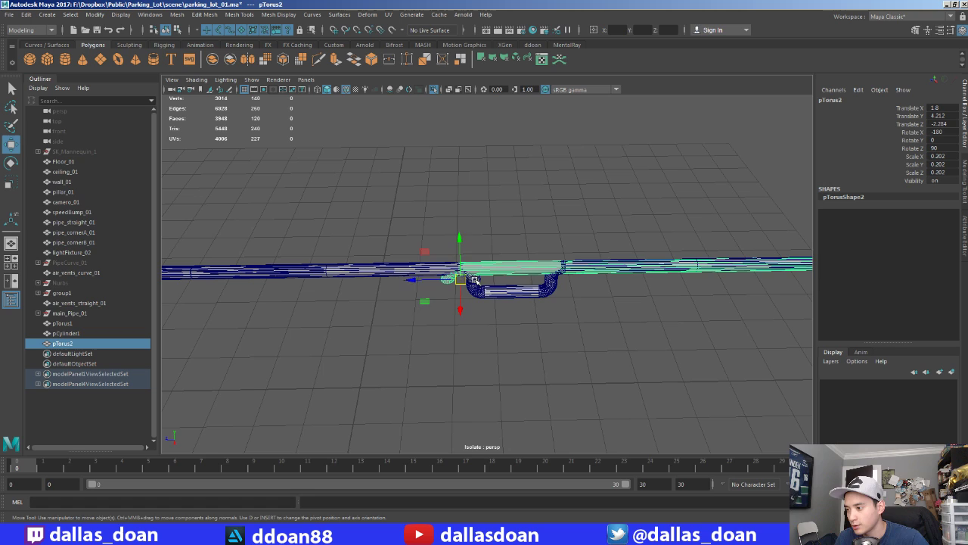
drag(446, 282, 528, 283)
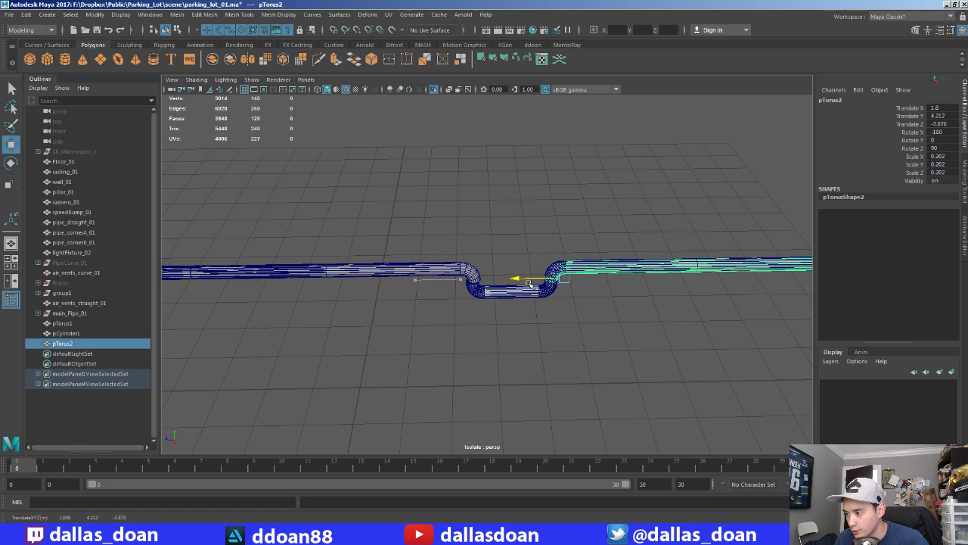
scroll(529, 286, up, 2)
scroll(601, 298, up, 5)
mouse_move(601, 298)
alt+mouse_down()
mouse_move(522, 284)
mouse_move(574, 226)
alt+mouse_up()
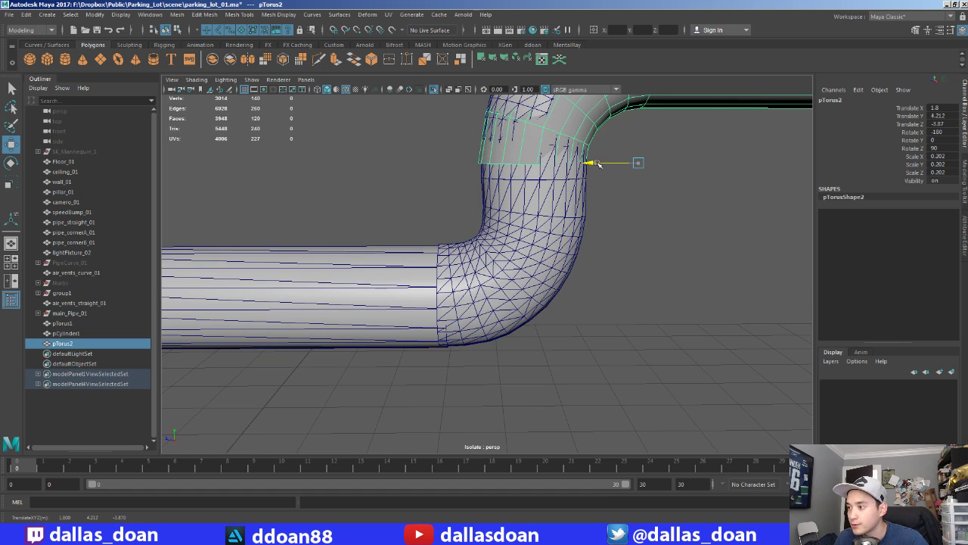
mouse_move(598, 165)
mouse_down()
mouse_move(513, 231)
mouse_move(566, 217)
mouse_up()
scroll(512, 230, down, 5)
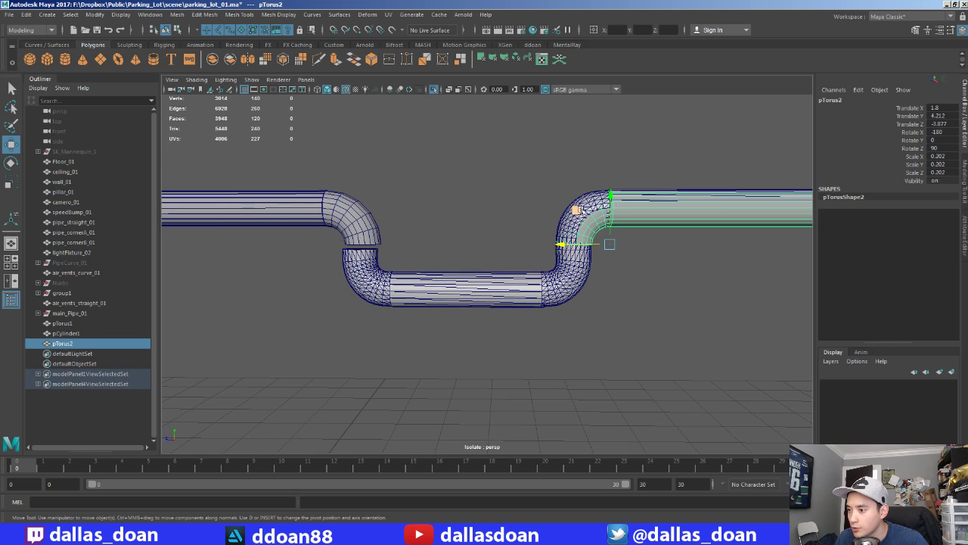
Step: Shorten the new straight run by pulling pTorus2's end vertex ring to the left
click(579, 208)
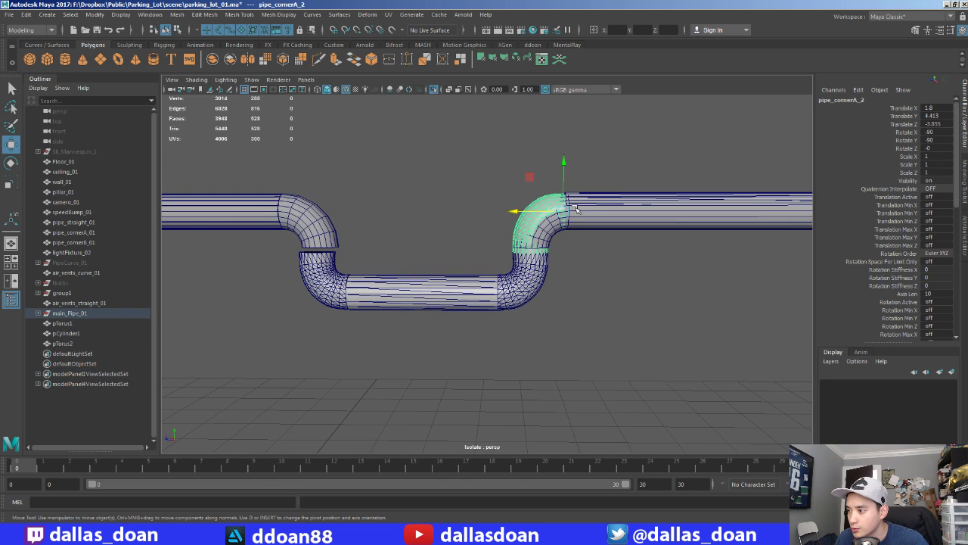
alt+middle_drag(722, 214, 439, 234)
alt+drag(439, 233, 536, 266)
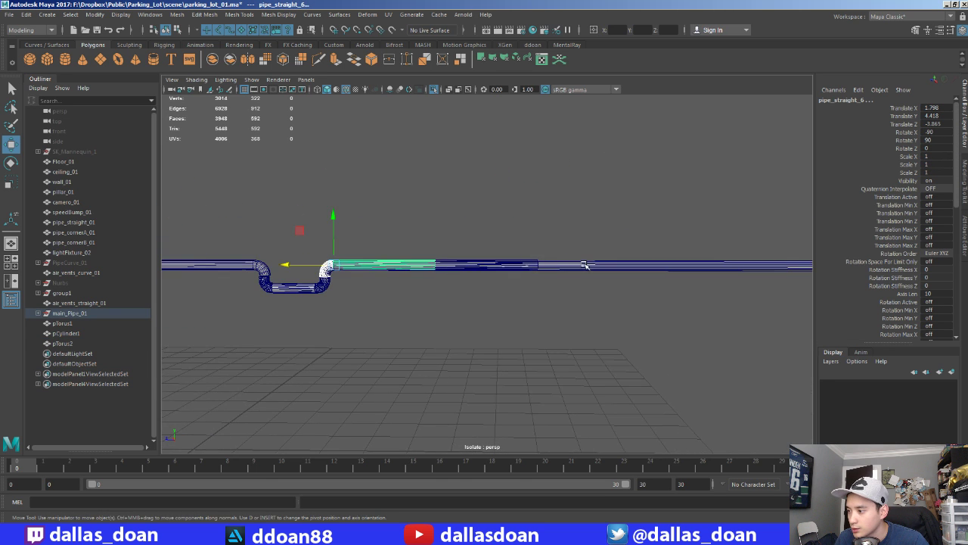
key(ctrl+z)
scroll(527, 257, down, 4)
key(F9)
drag(609, 246, 691, 335)
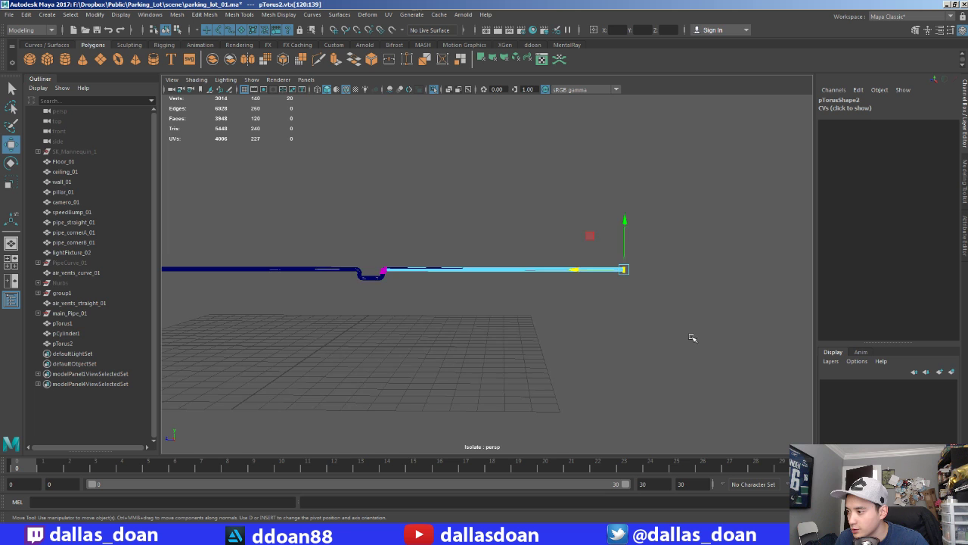
scroll(691, 335, up, 2)
drag(645, 268, 454, 277)
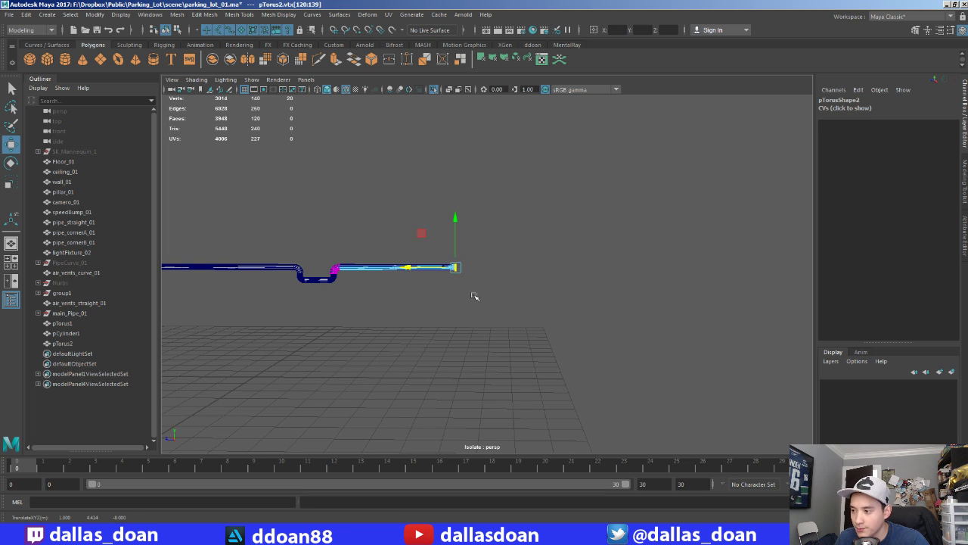
scroll(475, 296, up, 3)
scroll(420, 231, up, 2)
scroll(429, 250, up, 3)
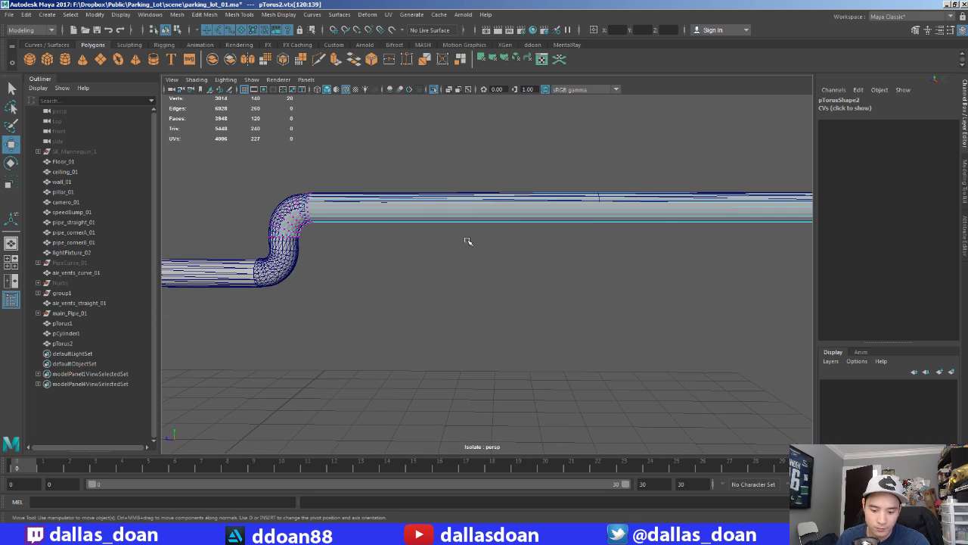
key(F8)
scroll(322, 221, up, 2)
Step: Delete the old corner piece pipe_cornerA_2 and two old pipe sections
click(345, 191)
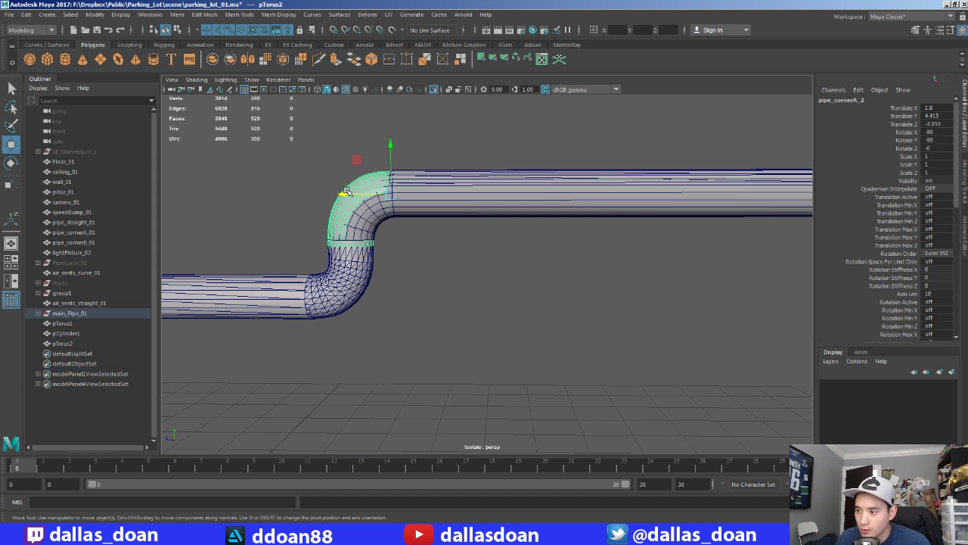
key(Delete)
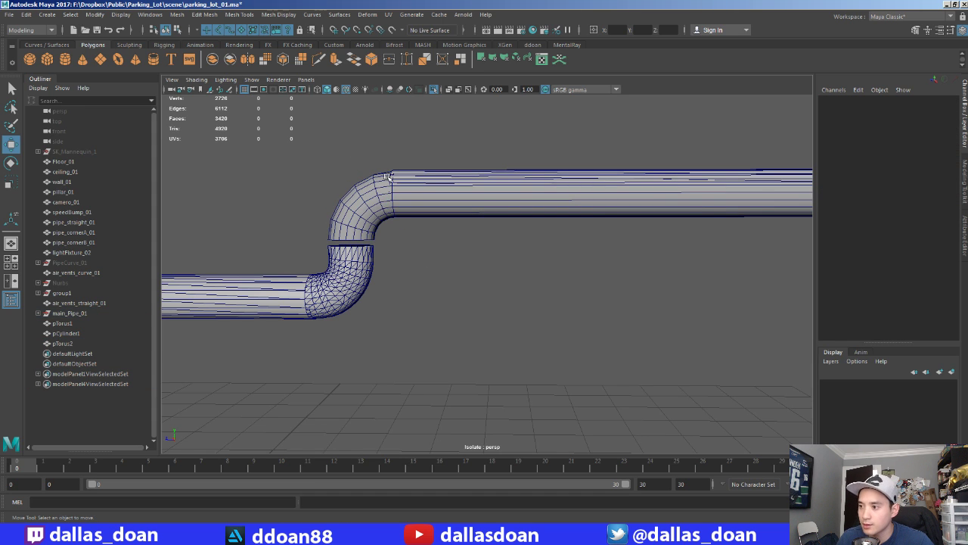
click(386, 176)
scroll(423, 201, down, 3)
scroll(469, 227, down, 2)
key(Delete)
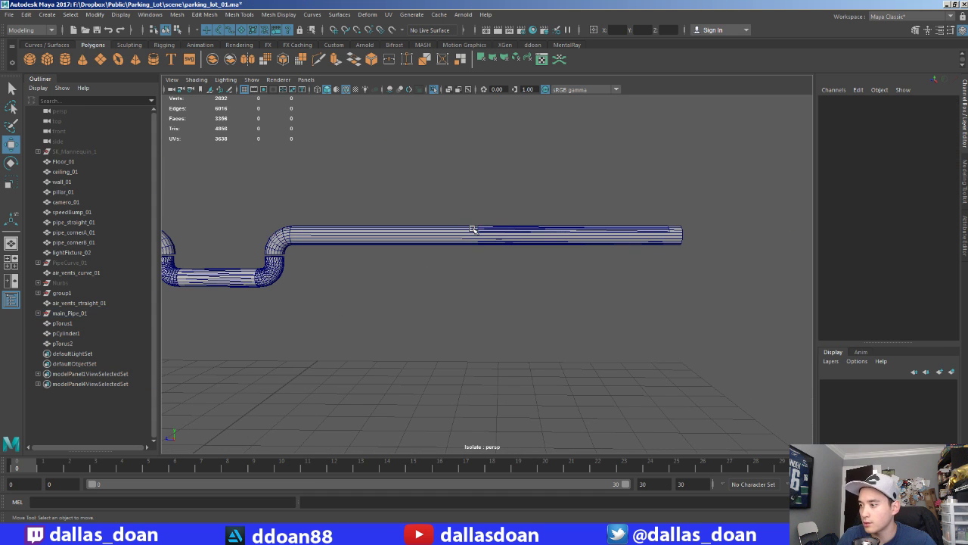
click(483, 228)
key(Delete)
Step: Orbit around and box-select the remaining overlapping pieces, ending with the selection cleared
mouse_move(484, 227)
alt+mouse_down()
mouse_move(789, 296)
mouse_move(401, 316)
alt+mouse_up()
scroll(407, 310, up, 3)
scroll(280, 261, down, 3)
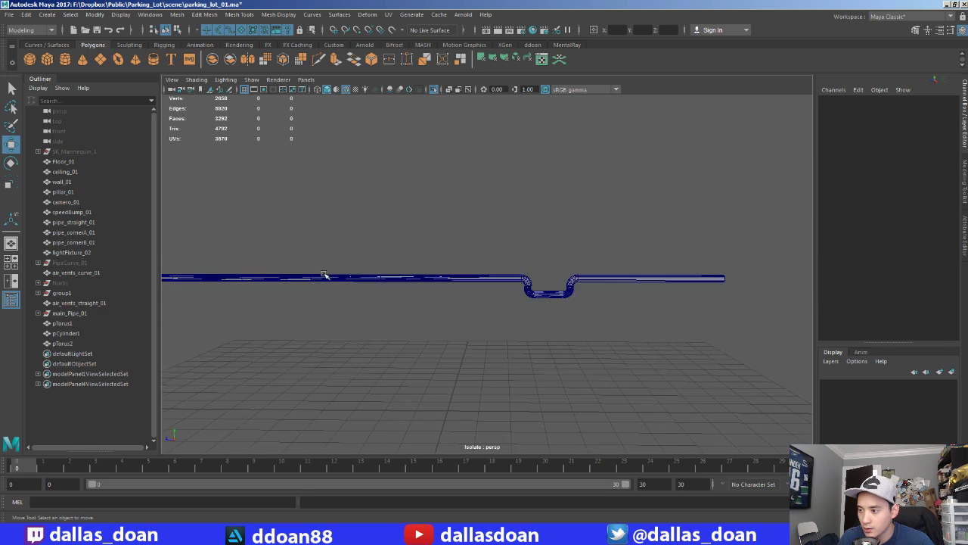
scroll(277, 227, down, 2)
drag(276, 227, 536, 352)
scroll(649, 328, up, 4)
scroll(649, 328, up, 3)
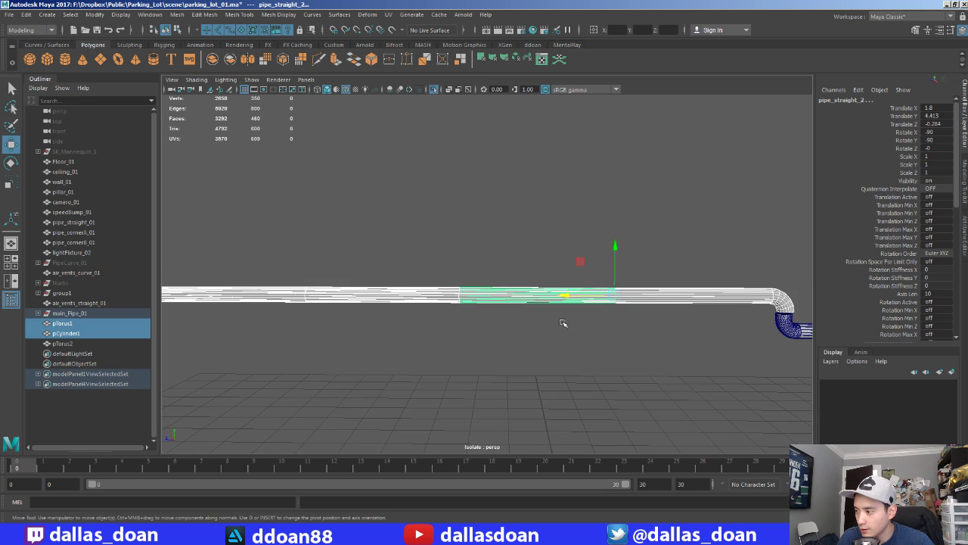
alt+drag(562, 322, 659, 288)
ctrl+click(669, 297)
click(669, 297)
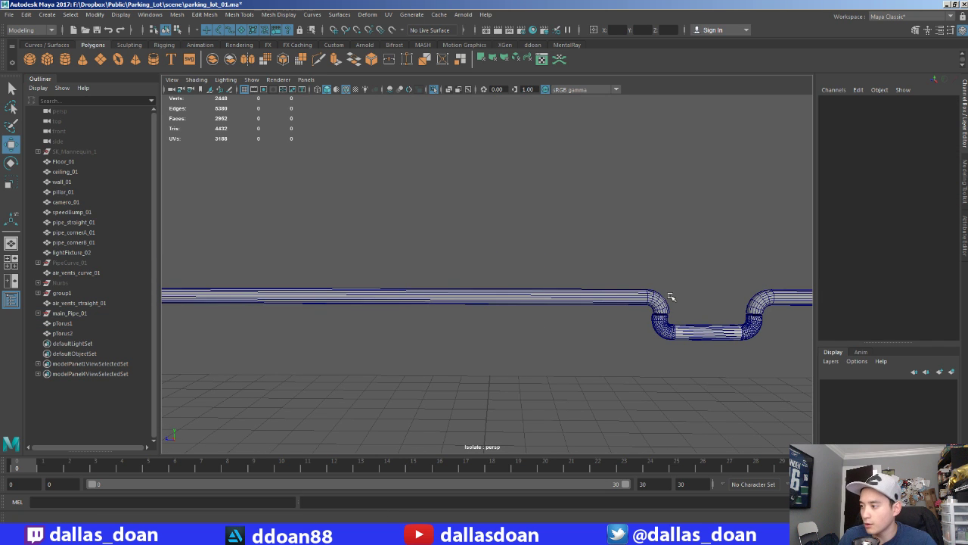
scroll(670, 303, up, 2)
scroll(480, 283, up, 2)
Step: Try duplicating and flipping the upper-left bend pTorus1, then undo the duplicate's edits
click(416, 253)
alt+middle_drag(424, 281, 464, 276)
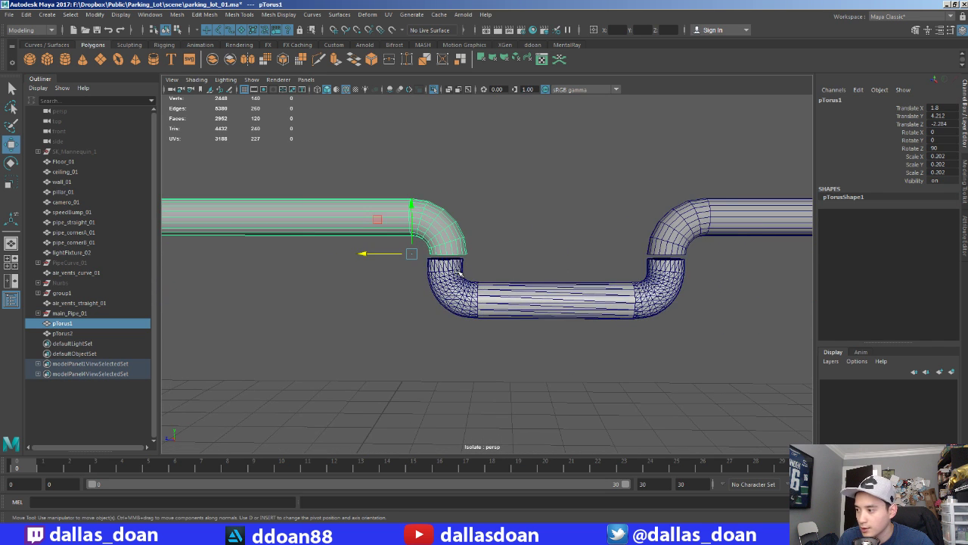
scroll(477, 260, down, 3)
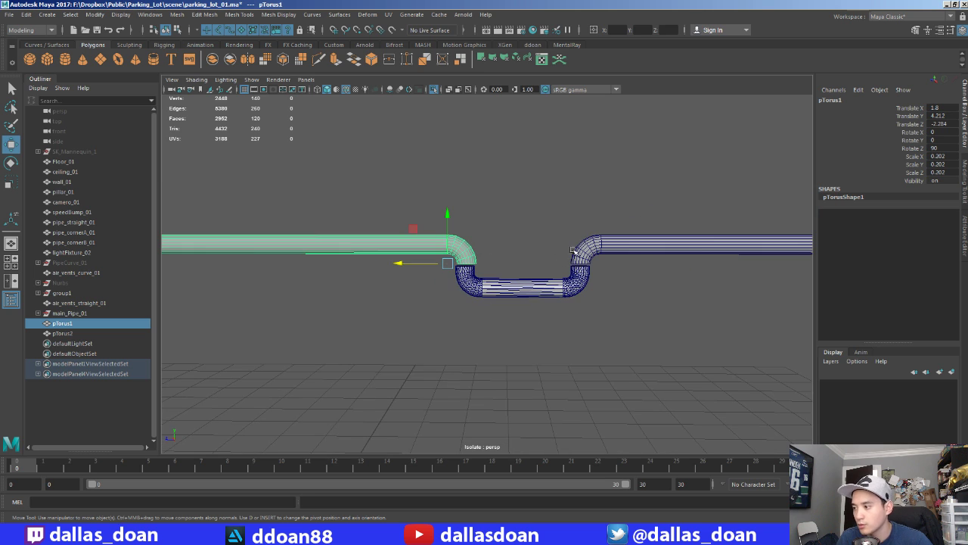
key(ctrl+d)
key(e)
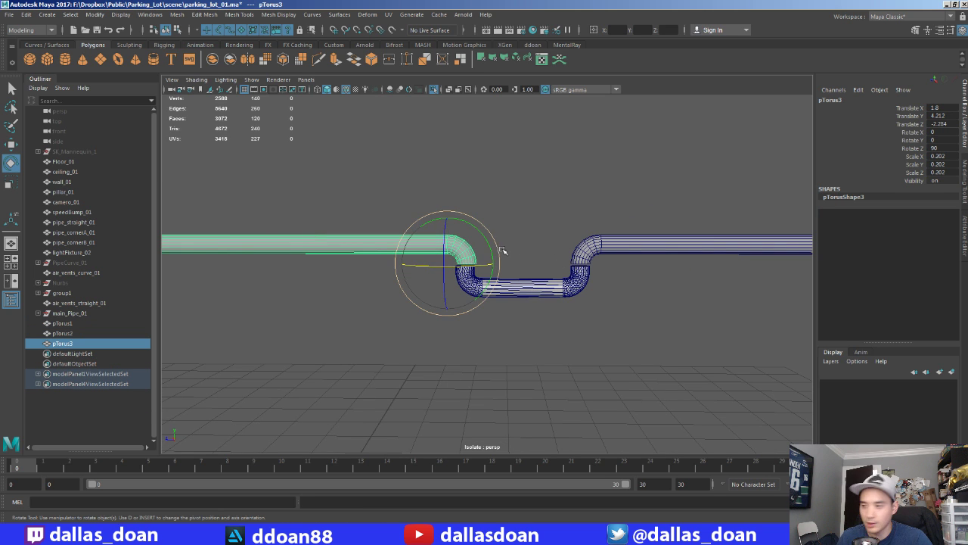
mouse_move(445, 236)
mouse_down()
mouse_move(486, 391)
mouse_move(471, 389)
mouse_up()
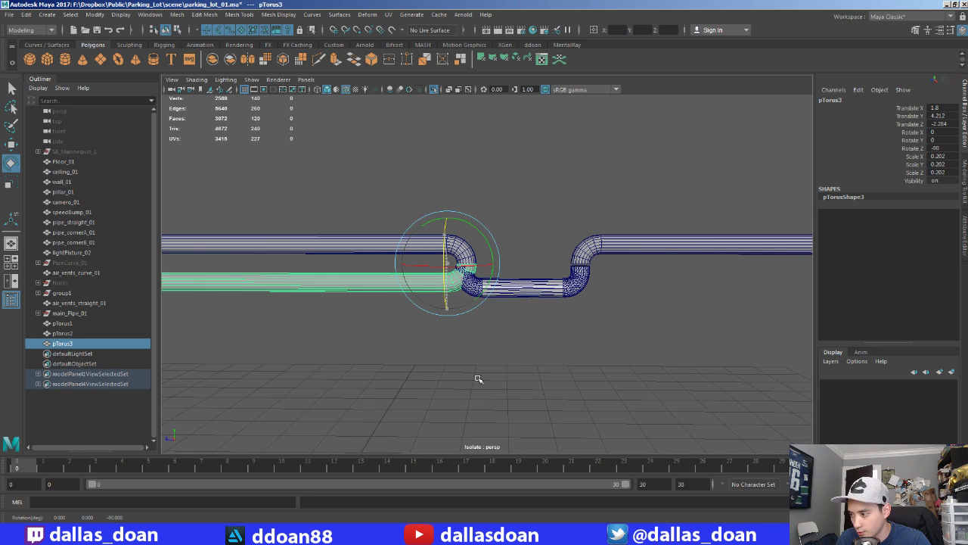
mouse_move(467, 260)
mouse_down()
mouse_move(344, 271)
mouse_move(435, 259)
mouse_up()
key(w)
scroll(393, 273, up, 3)
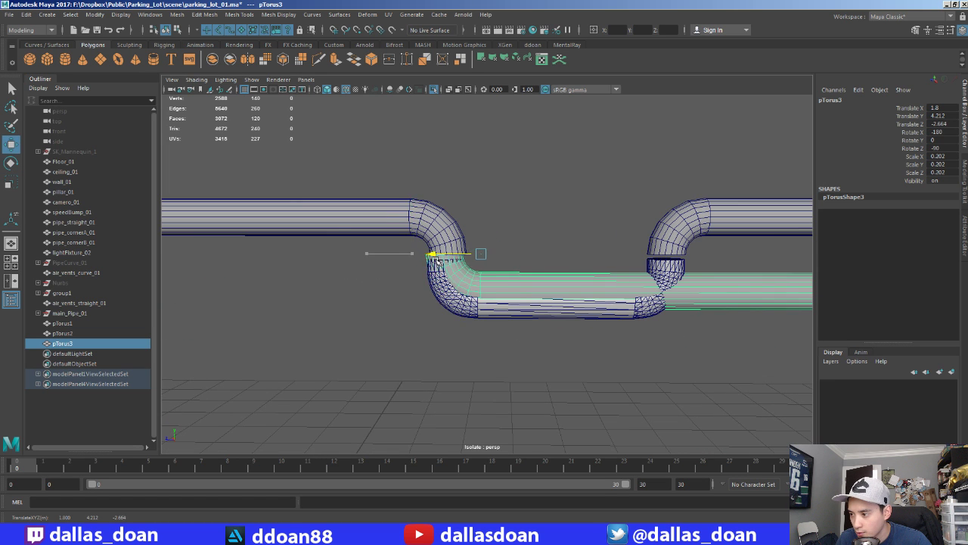
key(ctrl+z)
key(ctrl+z)
key(ctrl+z)
key(ctrl+z)
key(ctrl+z)
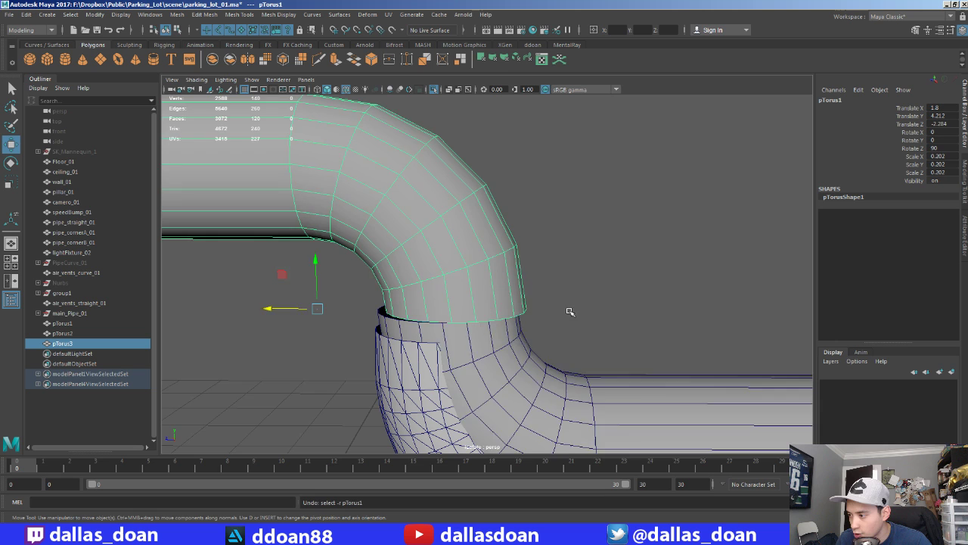
Step: Snap pTorus3's pivot to its opening and slide it along Z beneath the upper pipe
click(511, 328)
scroll(575, 257, down, 2)
scroll(574, 257, down, 1)
drag(581, 254, 617, 252)
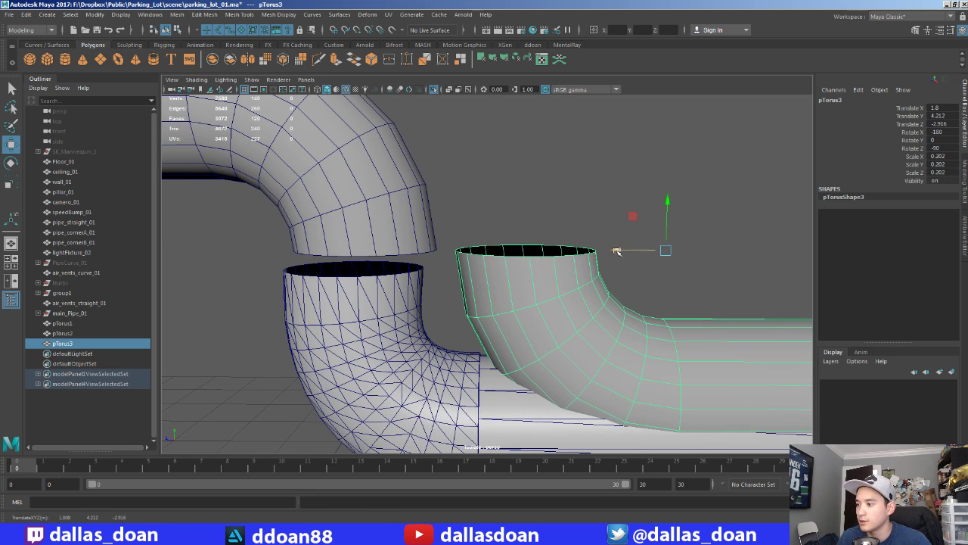
key(d)
click(535, 261)
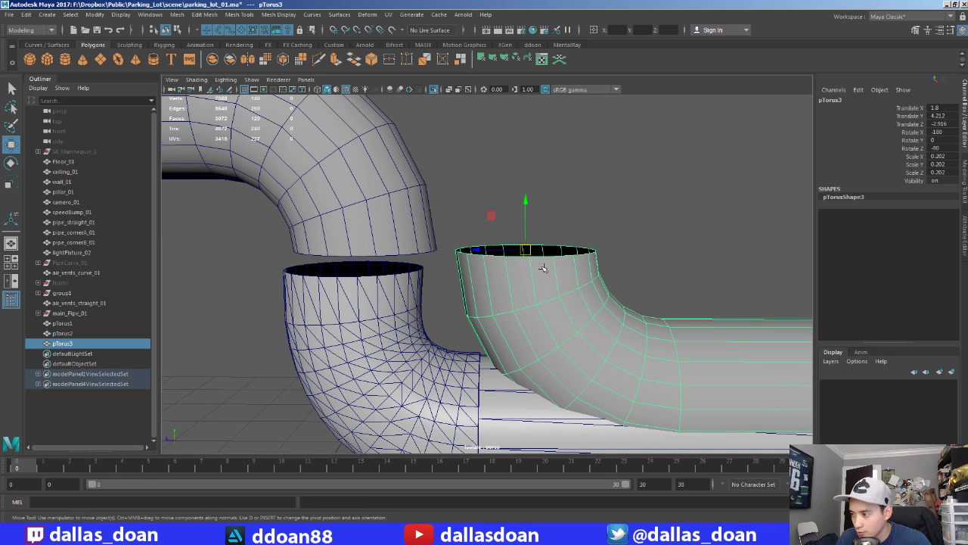
click(449, 251)
mouse_move(371, 249)
middle_down()
mouse_move(390, 263)
mouse_move(467, 243)
mouse_move(523, 277)
middle_up()
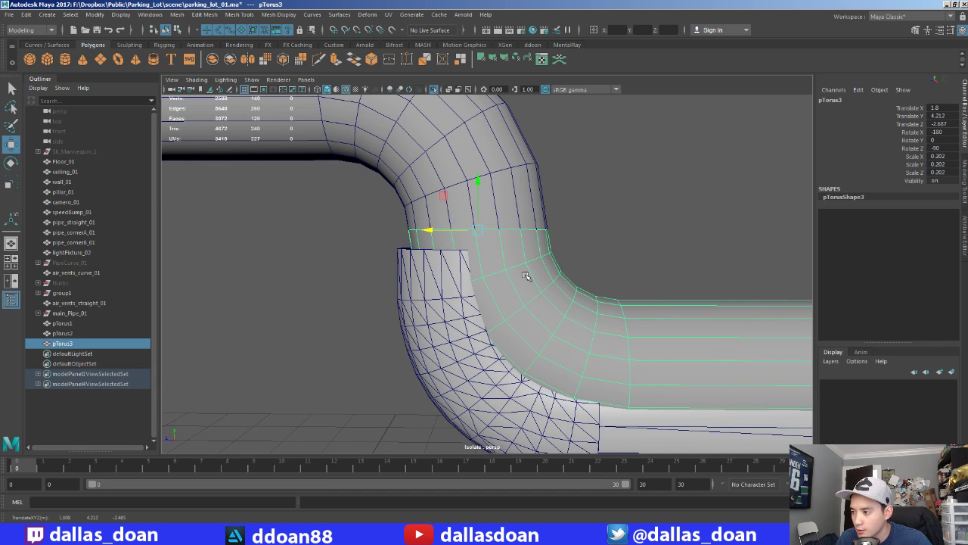
scroll(523, 276, down, 5)
scroll(508, 284, down, 2)
scroll(507, 282, down, 2)
scroll(508, 291, down, 2)
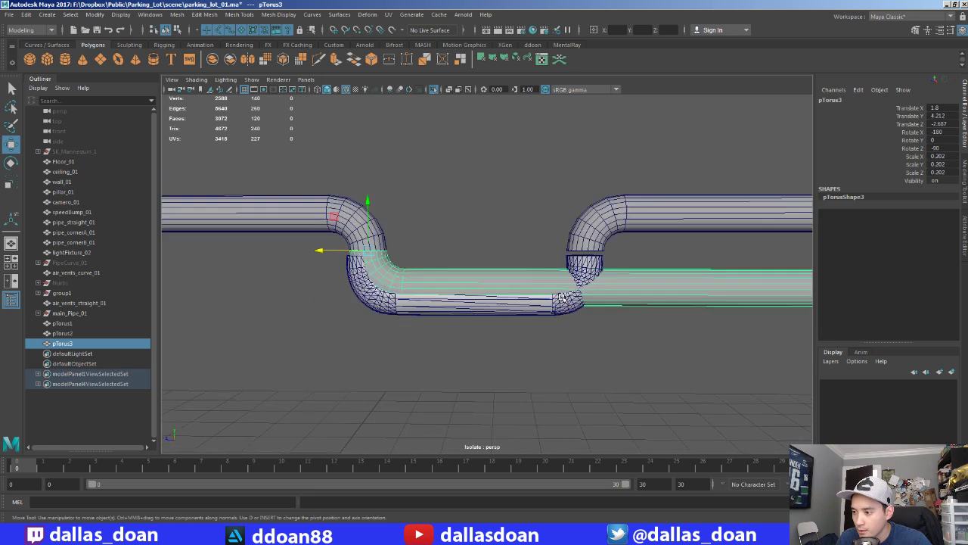
scroll(510, 305, down, 3)
Step: Shorten the lower bend's straight run by moving its end vertices left
key(F9)
scroll(514, 242, down, 2)
drag(510, 209, 713, 346)
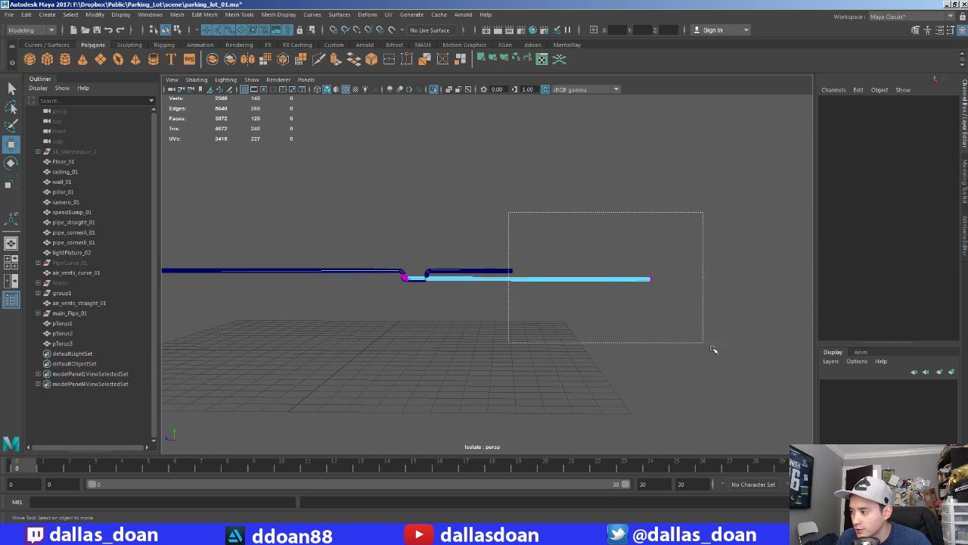
mouse_move(619, 281)
mouse_down()
mouse_move(406, 289)
mouse_move(212, 344)
mouse_up()
key(f)
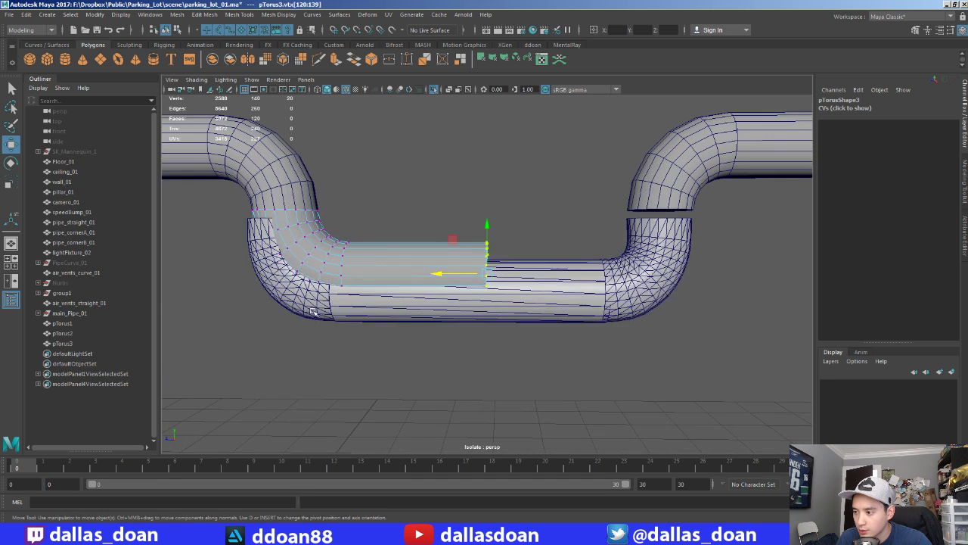
alt+middle_drag(312, 310, 394, 327)
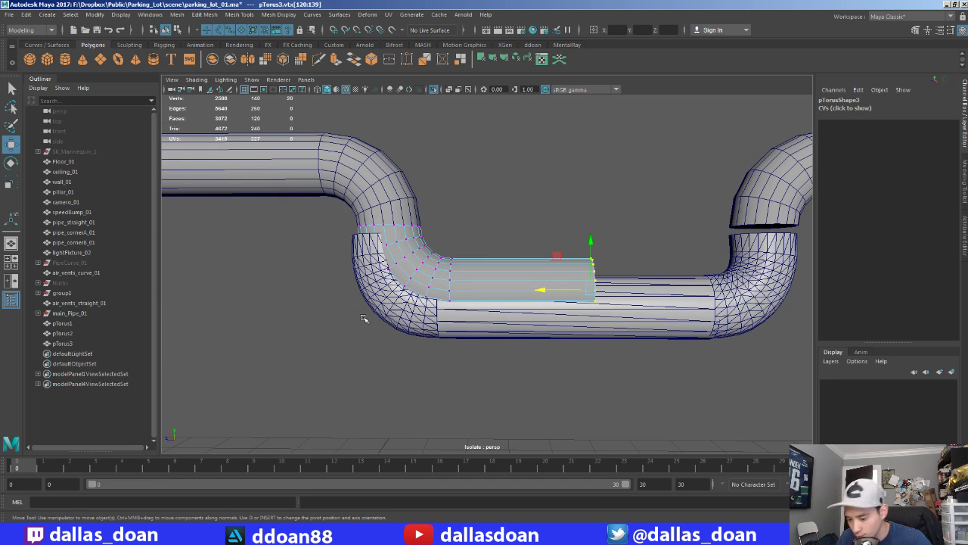
Step: Nudge pTorus3 vertically, then select pTorus1 and pTorus3 together and frame them
key(F8)
drag(382, 187, 391, 197)
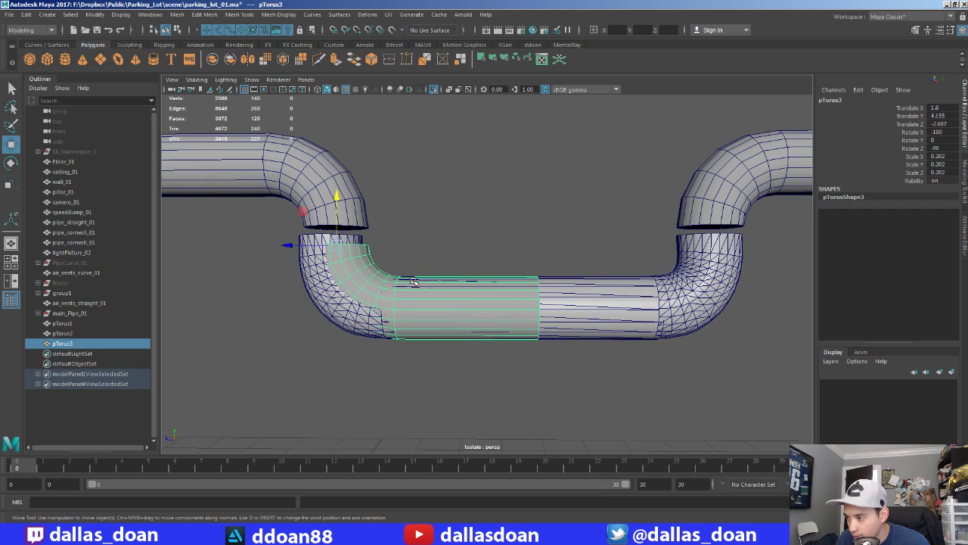
alt+middle_drag(381, 294, 402, 303)
click(402, 303)
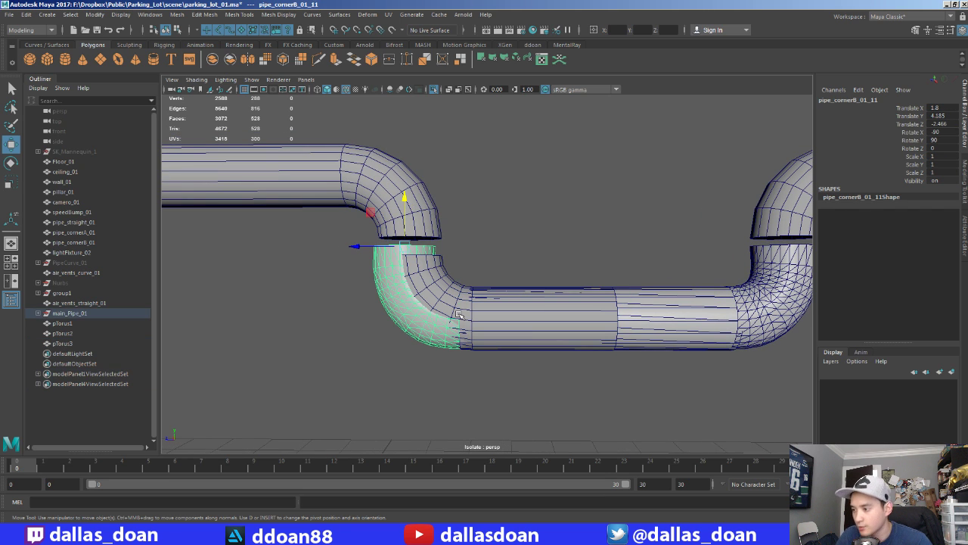
alt+middle_drag(458, 317, 517, 320)
click(513, 315)
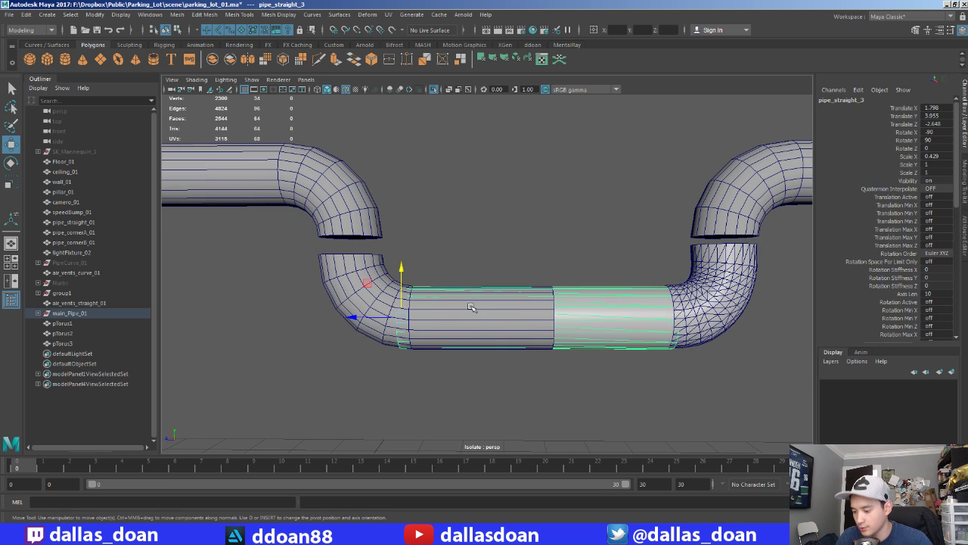
click(575, 299)
click(673, 287)
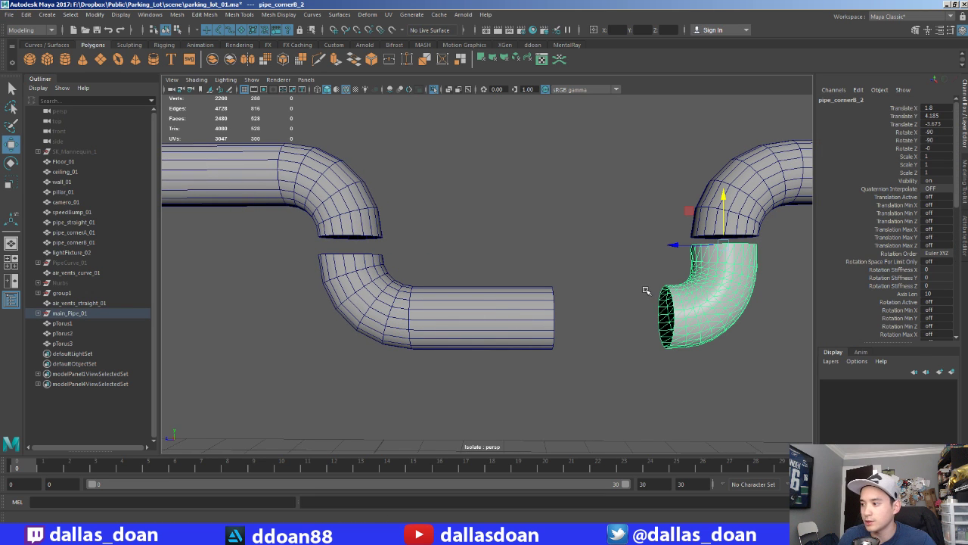
click(575, 227)
drag(302, 227, 453, 318)
key(f)
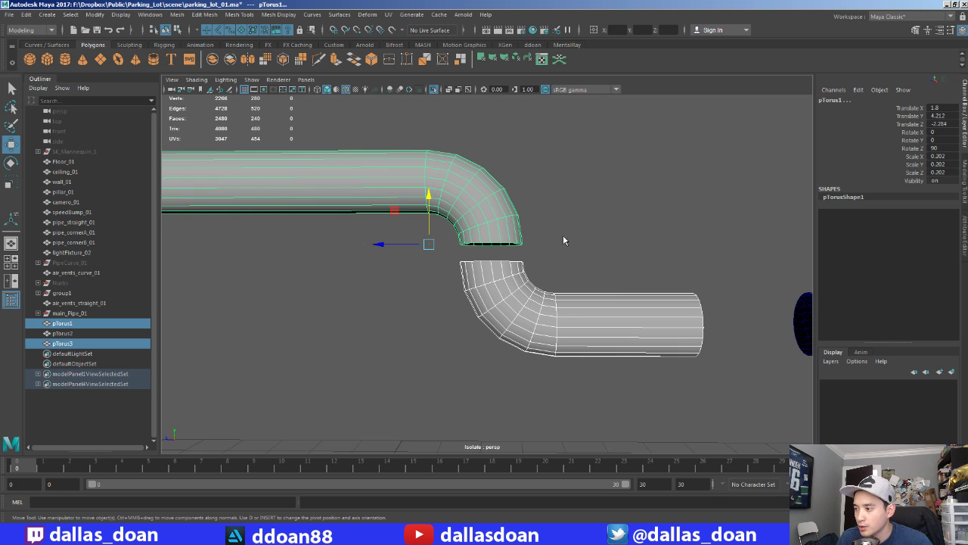
Step: Combine pTorus1 and pTorus3 and bridge their open border loops into an S-shaped pipe
click(922, 30)
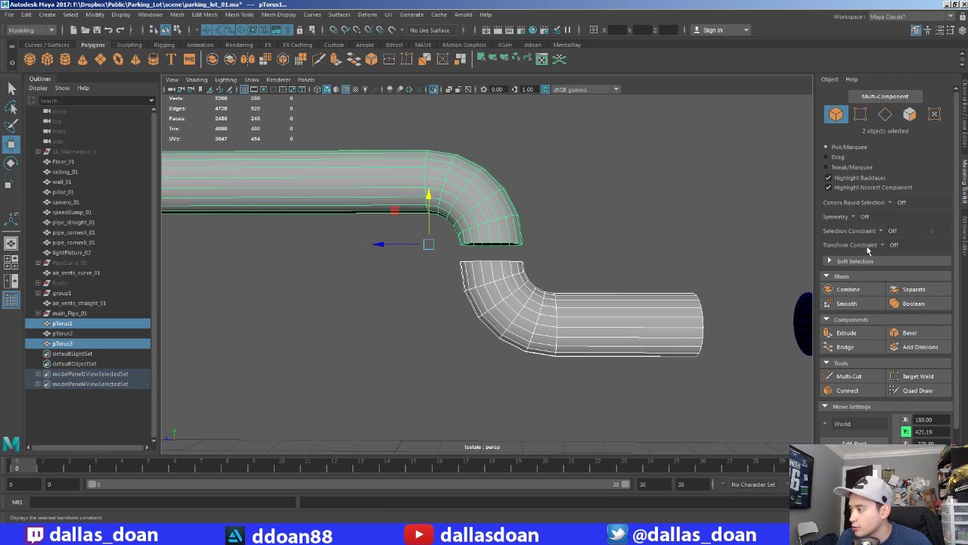
click(847, 289)
scroll(528, 261, up, 3)
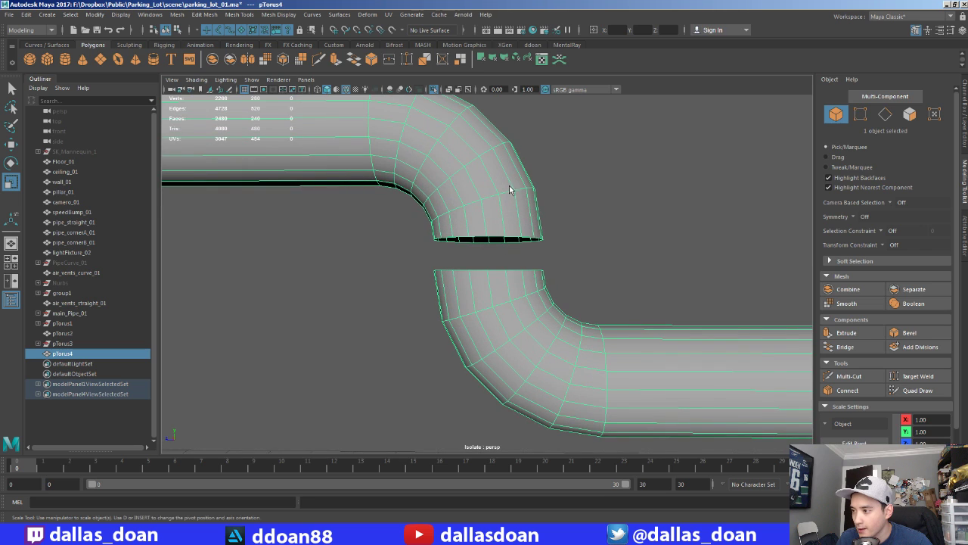
key(F10)
double_click(490, 239)
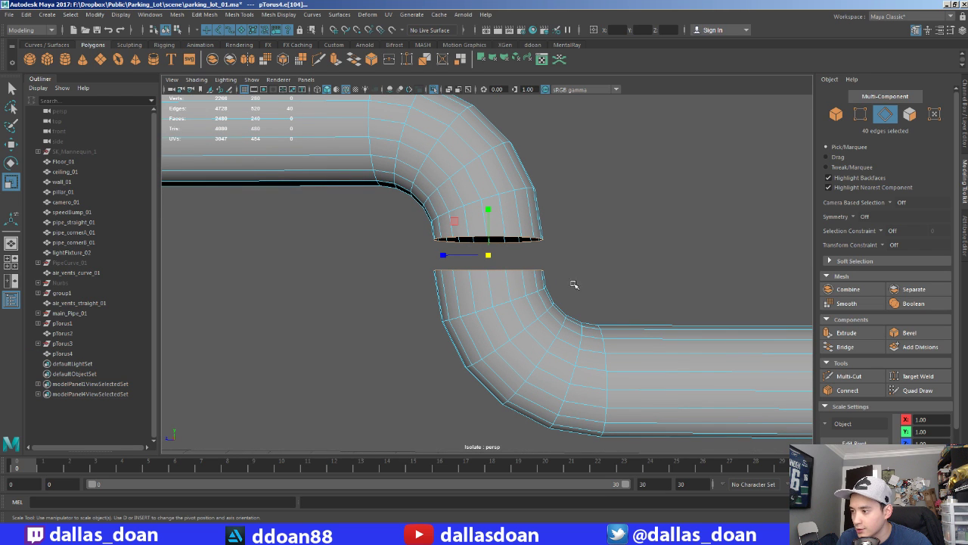
click(845, 346)
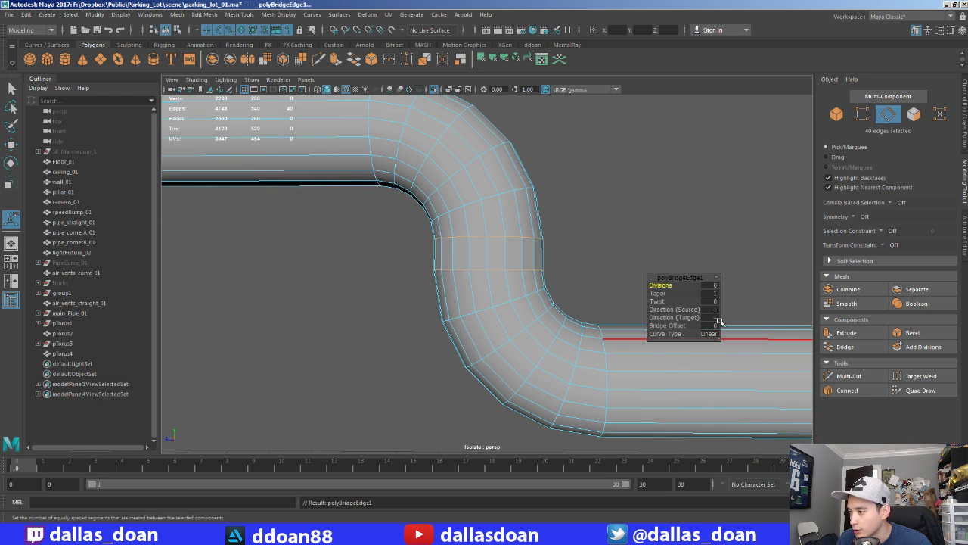
mouse_move(551, 244)
alt+mouse_down()
mouse_move(591, 247)
mouse_move(545, 259)
mouse_move(458, 247)
alt+mouse_up()
click(527, 261)
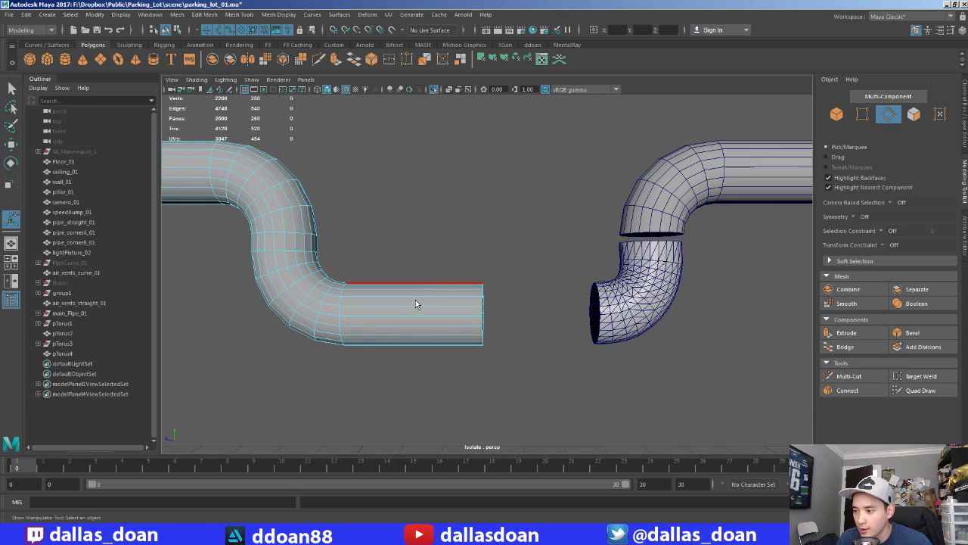
key(F8)
mouse_move(415, 301)
alt+mouse_down()
mouse_move(426, 272)
mouse_move(443, 276)
mouse_move(432, 298)
mouse_move(438, 264)
mouse_move(460, 287)
mouse_move(507, 286)
mouse_move(458, 277)
mouse_move(455, 285)
mouse_move(454, 270)
mouse_move(464, 284)
alt+mouse_up()
key(w)
scroll(454, 275, down, 3)
Step: Duplicate the combined pipe, rotate it 180° and move it along X onto the right bend
key(ctrl+d)
key(e)
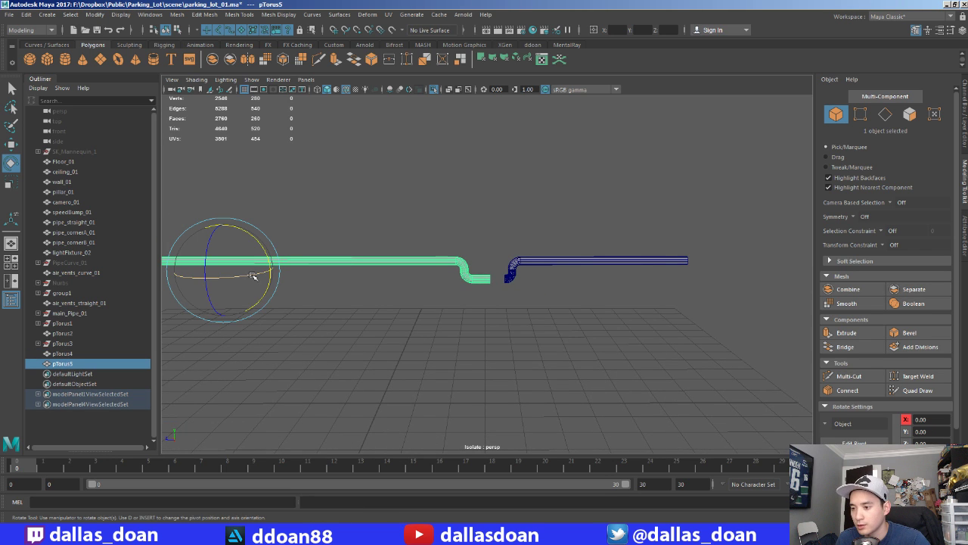
drag(252, 276, 407, 254)
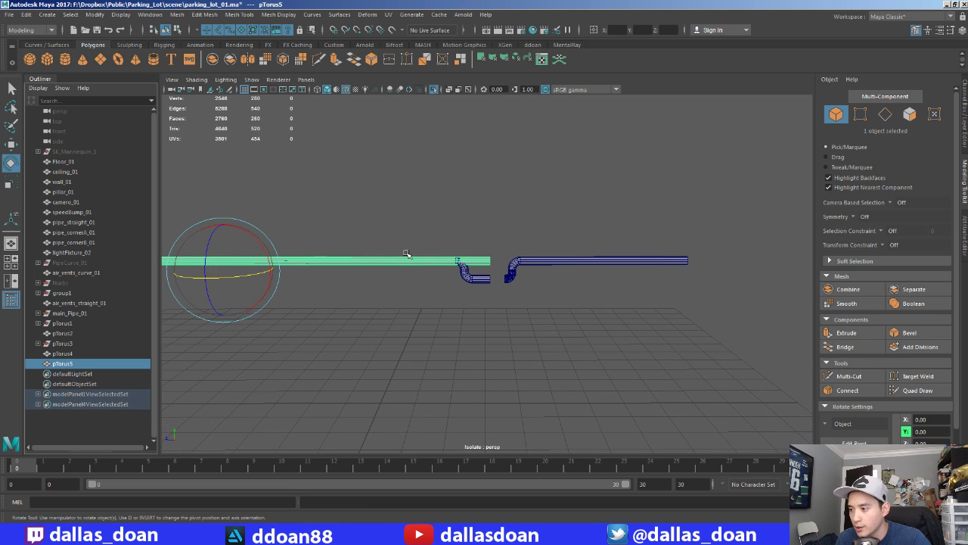
key(w)
drag(172, 271, 715, 279)
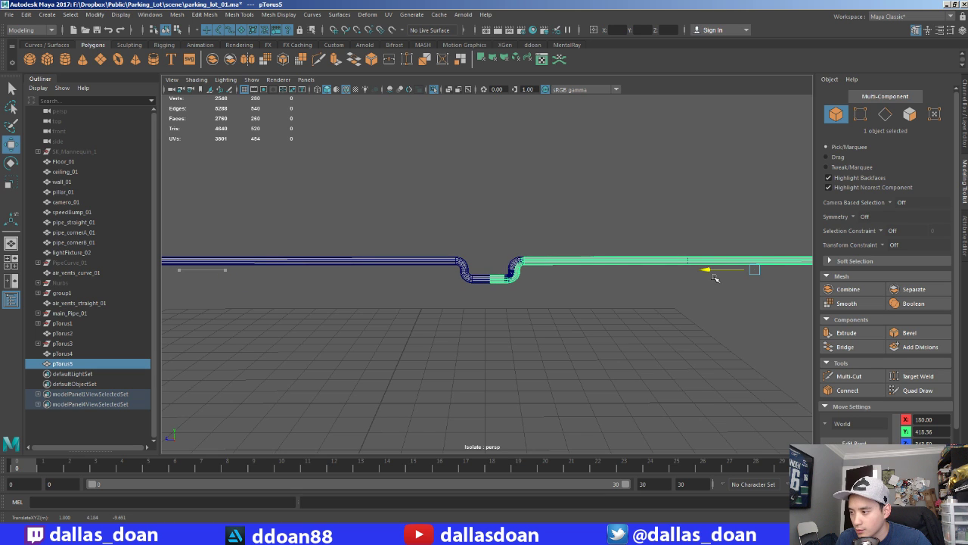
alt+drag(600, 277, 562, 285)
alt+middle_drag(562, 285, 648, 255)
drag(644, 254, 617, 253)
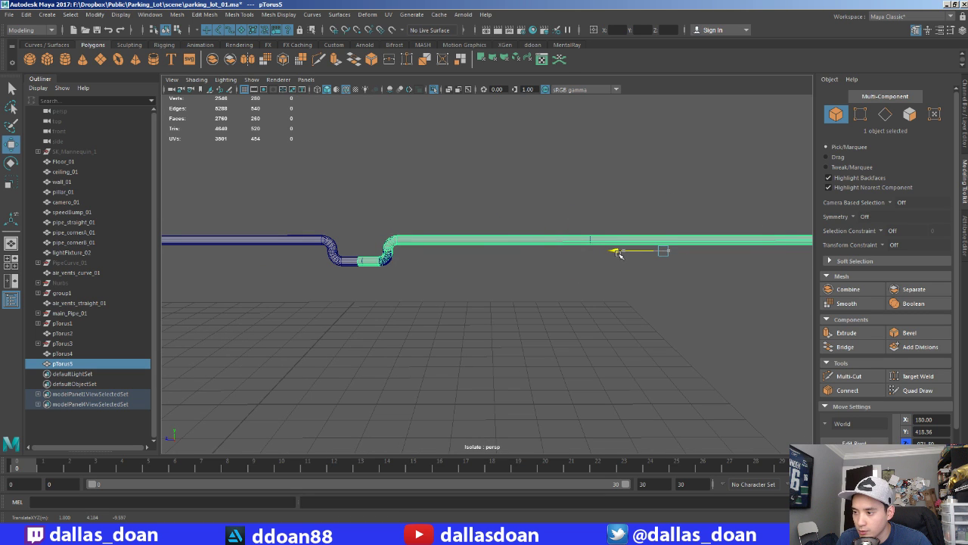
mouse_move(620, 254)
alt+middle_down()
mouse_move(547, 250)
mouse_move(707, 254)
alt+middle_up()
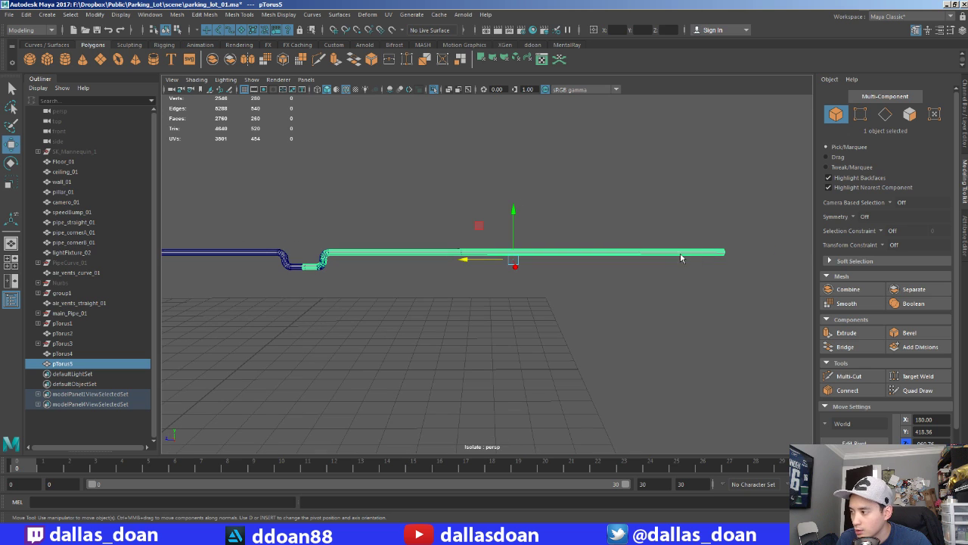
Step: Shorten the duplicate's straight end by moving its end vertices left
right_drag(680, 252, 641, 251)
drag(711, 231, 749, 272)
mouse_move(681, 257)
mouse_down()
mouse_move(463, 258)
mouse_move(485, 277)
mouse_up()
key(F8)
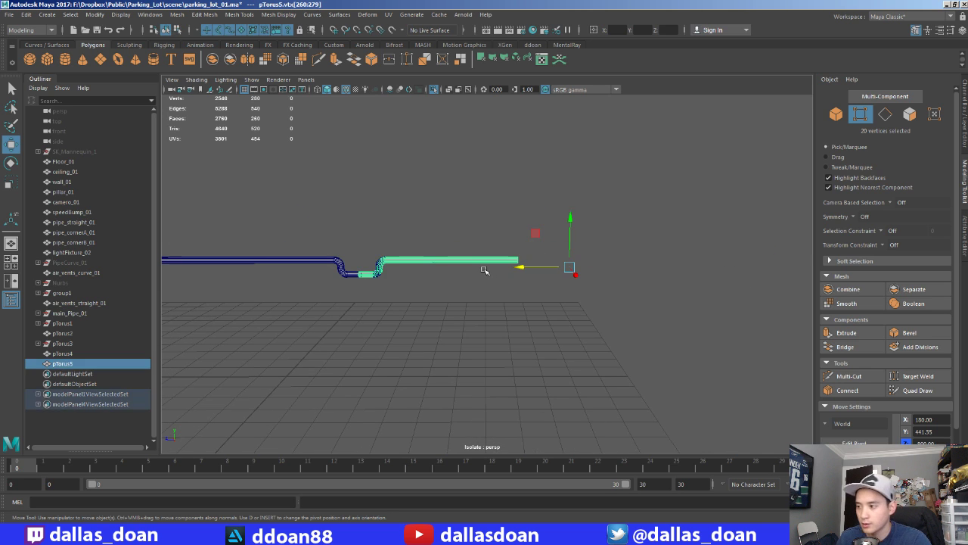
Step: Delete the leftover pipe section pTorus2
key(f)
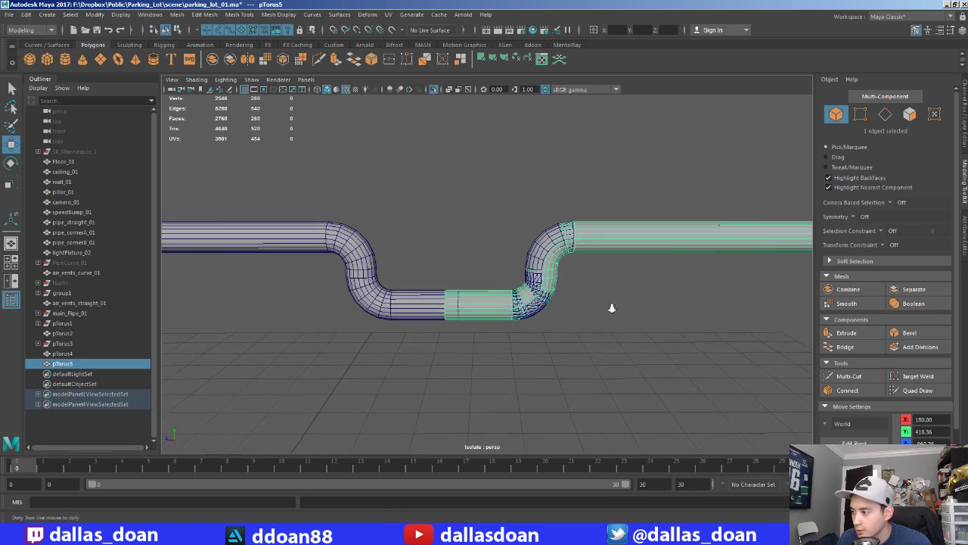
click(573, 248)
key(Delete)
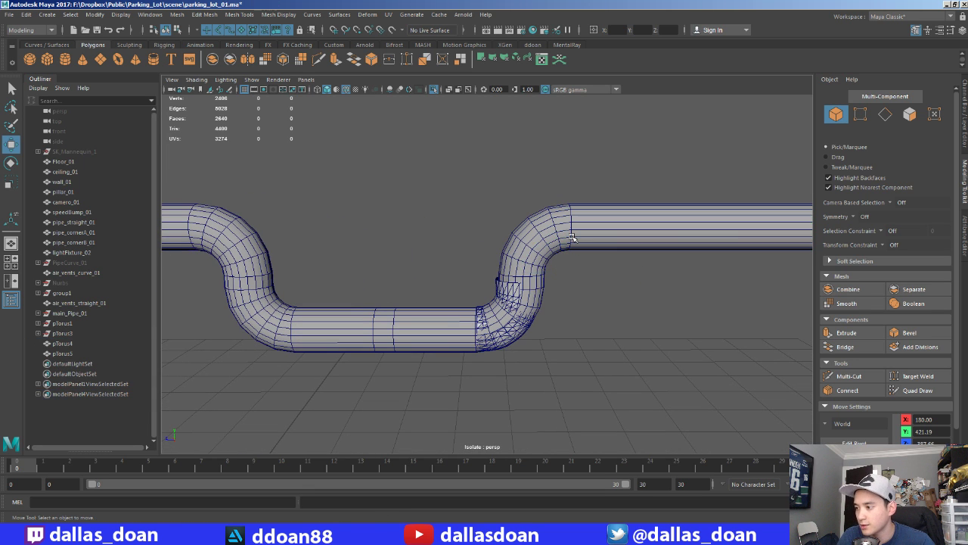
Step: Slide the left pipe half's open-end vertex ring over to the seam with pTorus5
click(506, 294)
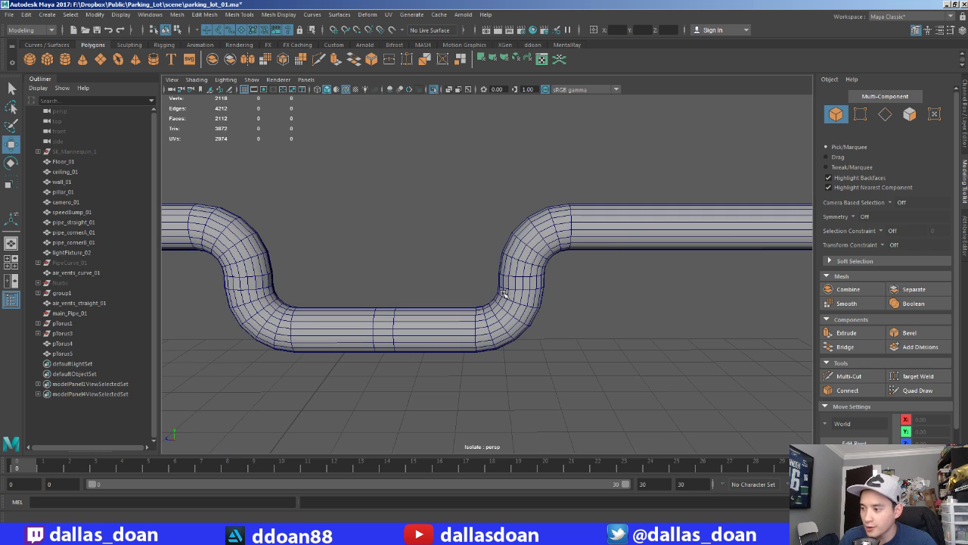
click(493, 288)
scroll(485, 299, up, 3)
alt+middle_drag(467, 306, 475, 298)
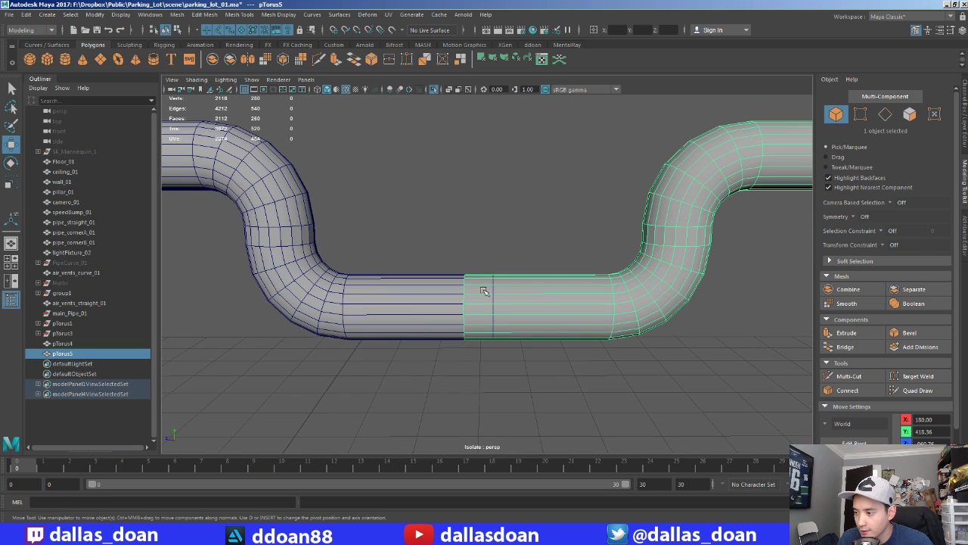
key(F9)
drag(439, 242, 491, 325)
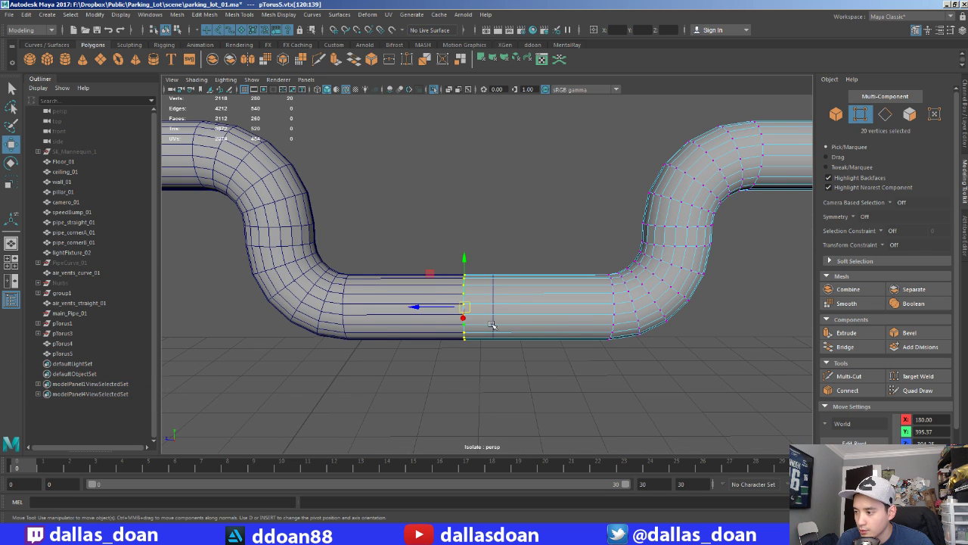
click(403, 284)
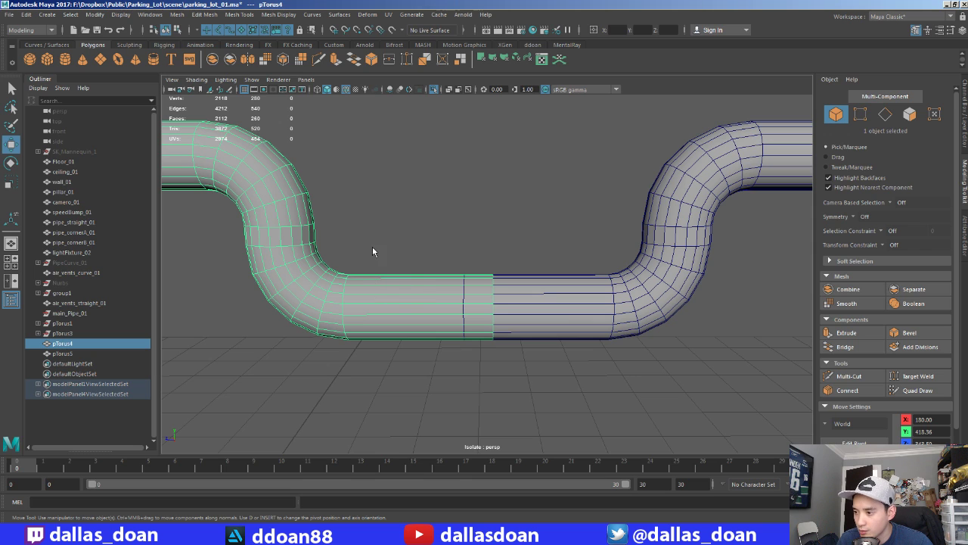
key(F9)
drag(373, 252, 513, 372)
drag(445, 302, 415, 304)
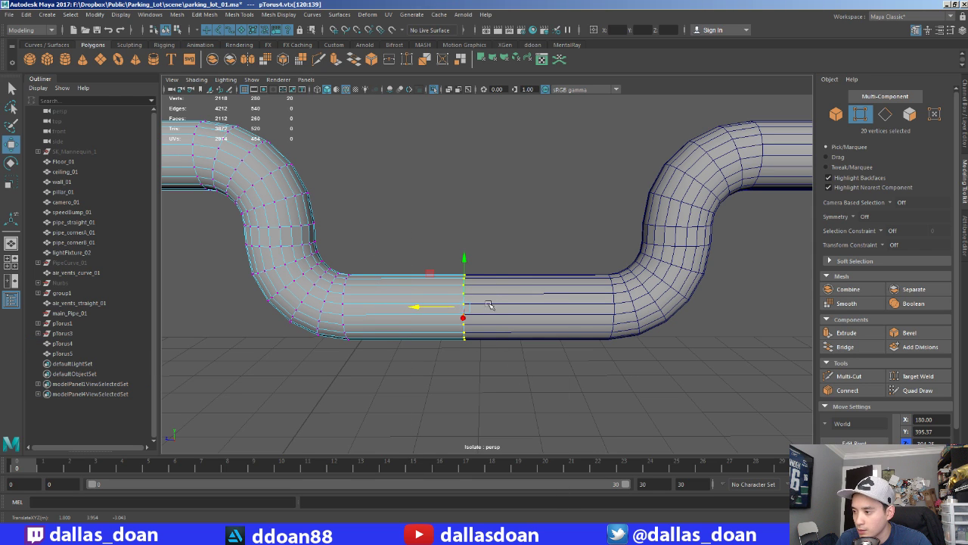
key(F8)
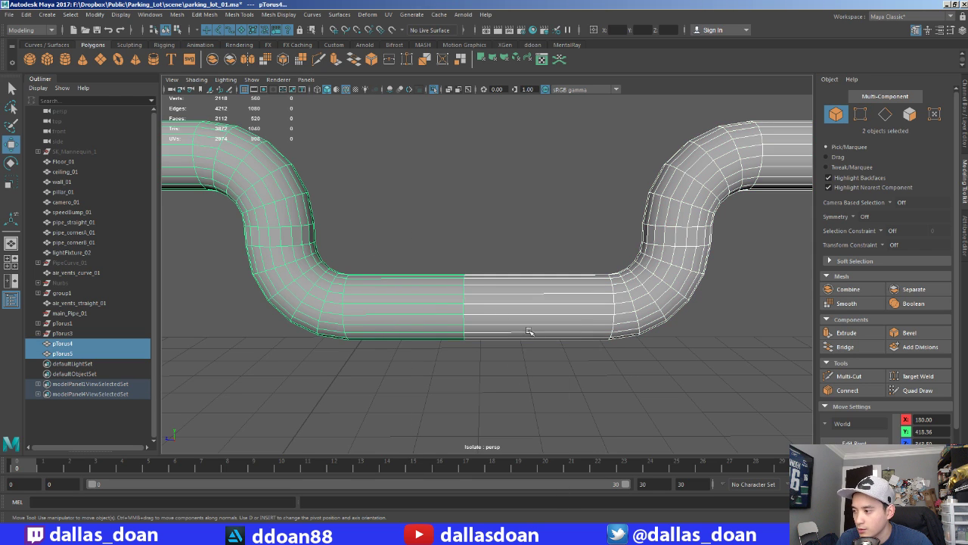
Step: Combine both pipe halves into one mesh and merge the overlapping seam vertices
click(847, 292)
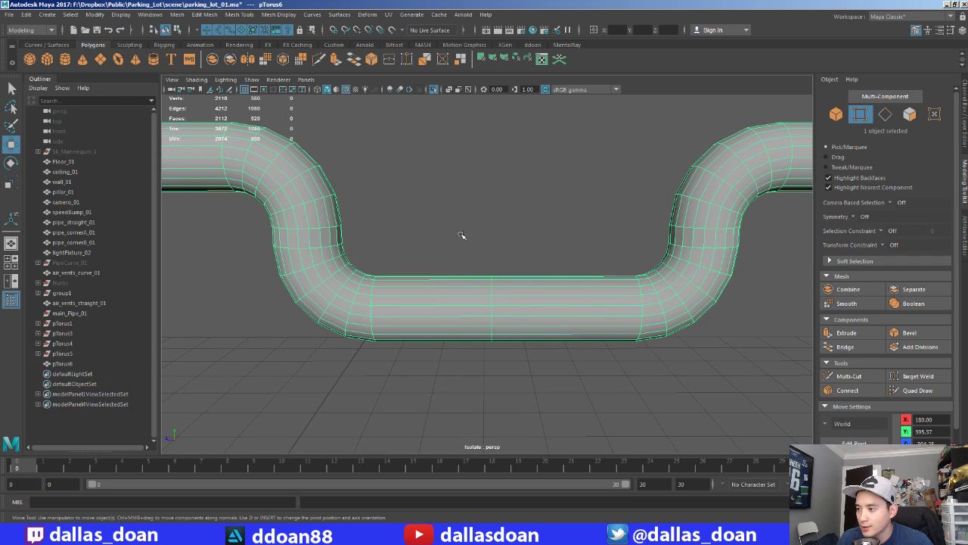
key(F9)
shift+right_drag(567, 203, 587, 259)
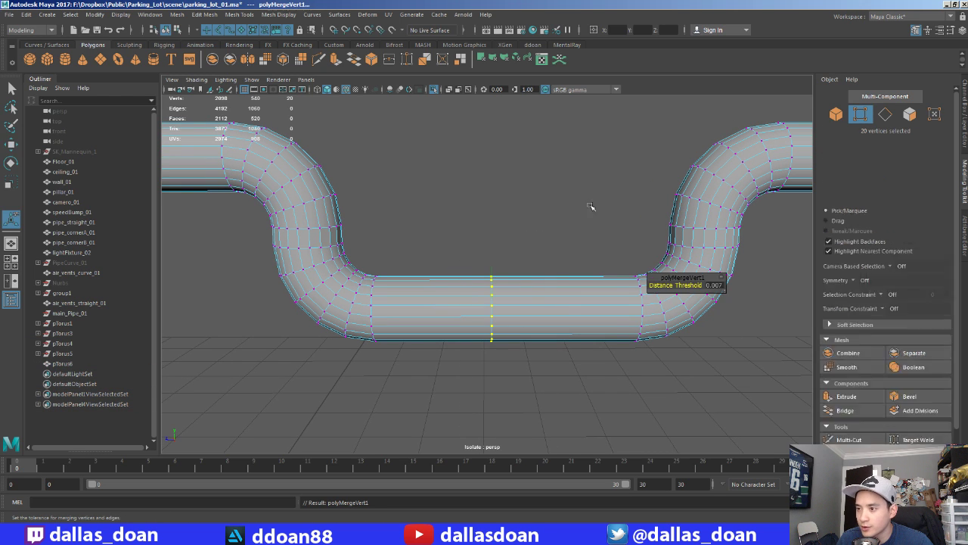
key(F8)
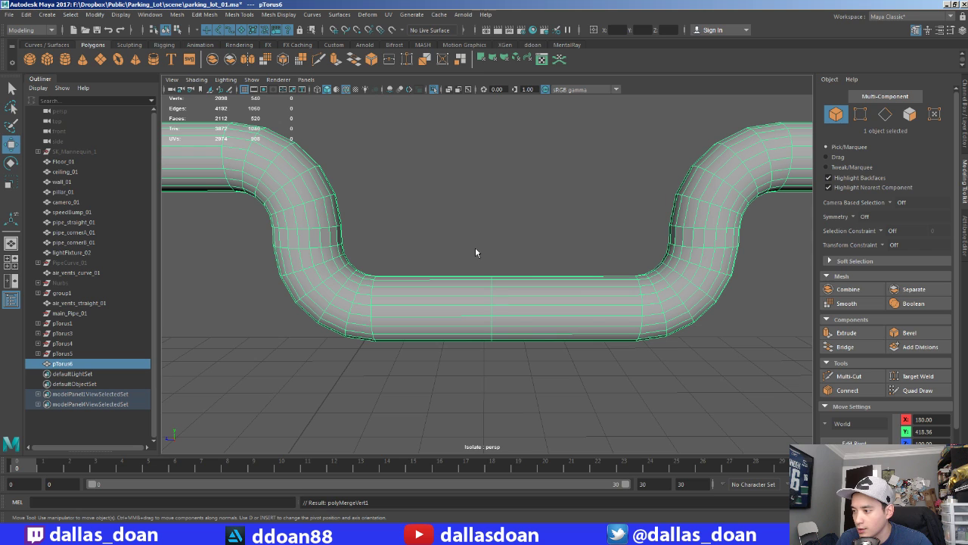
Step: Delete the surplus edge loop in the middle of the pipe
key(F10)
double_click(492, 298)
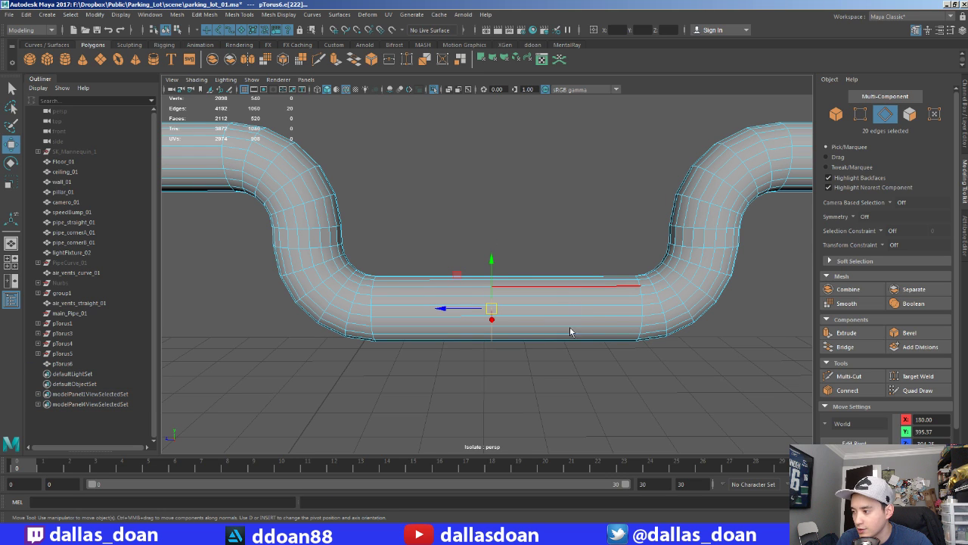
key(Delete)
scroll(537, 286, down, 5)
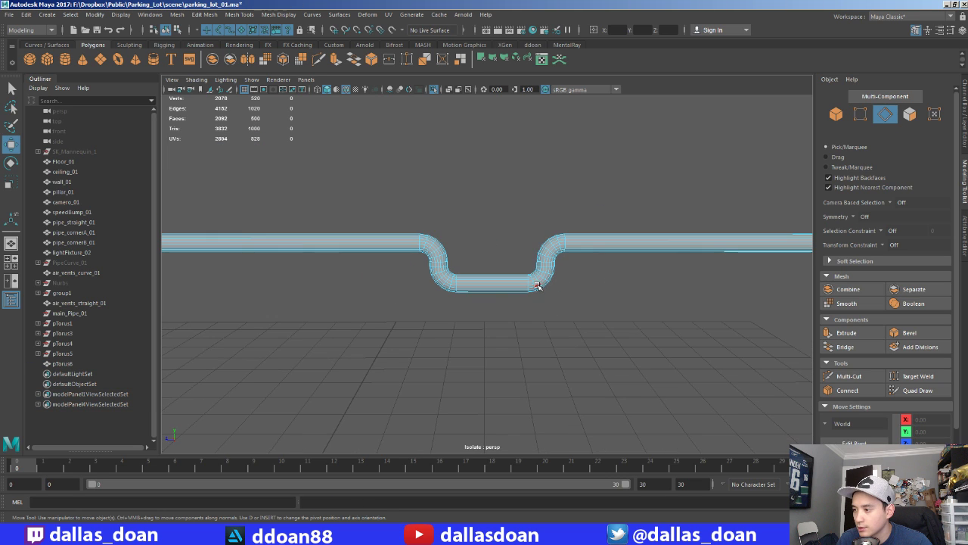
Step: Select the combined pipe and delete its history with Alt+Shift+D
key(F8)
mouse_move(555, 336)
alt+mouse_down()
mouse_move(372, 212)
mouse_move(519, 316)
alt+mouse_up()
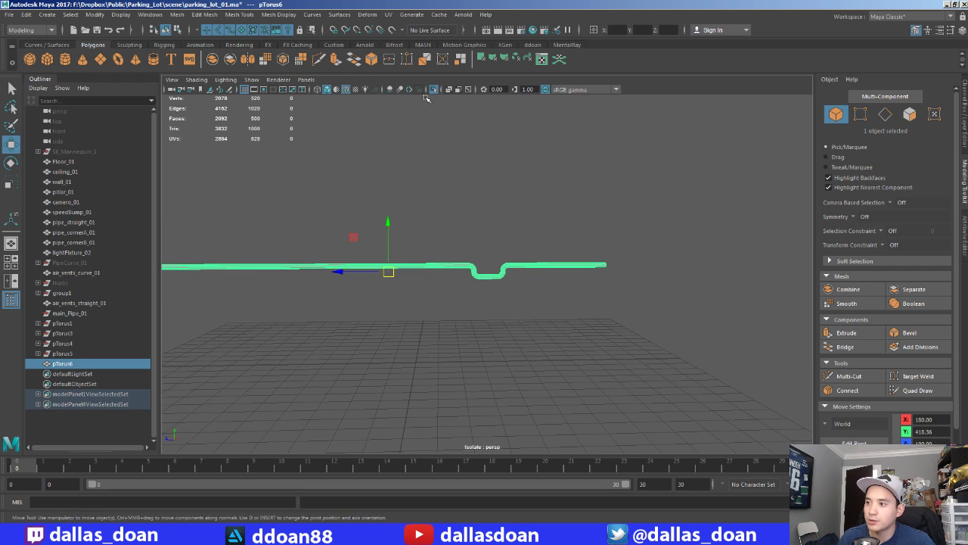
click(436, 214)
scroll(367, 201, up, 3)
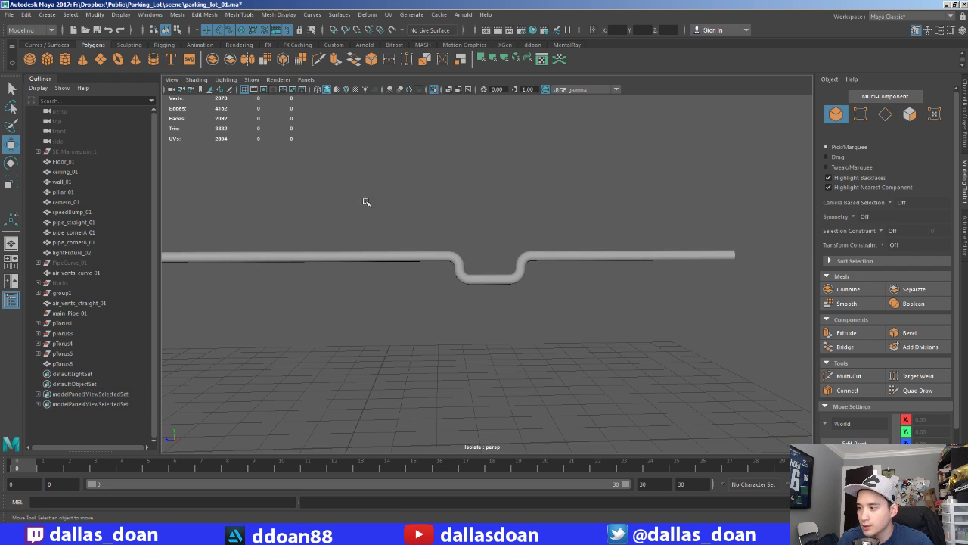
mouse_move(367, 201)
mouse_down()
mouse_move(387, 291)
mouse_move(341, 296)
mouse_up()
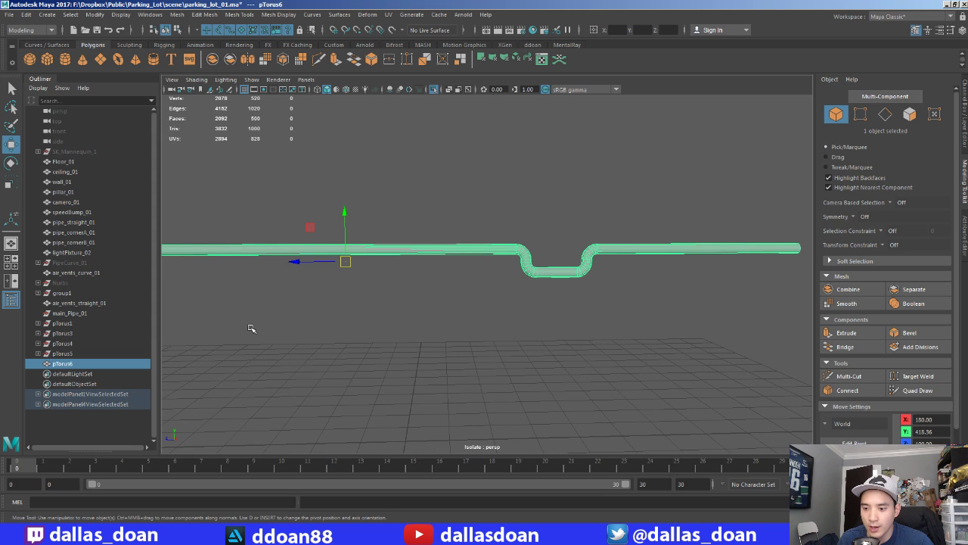
key(alt+shift+d)
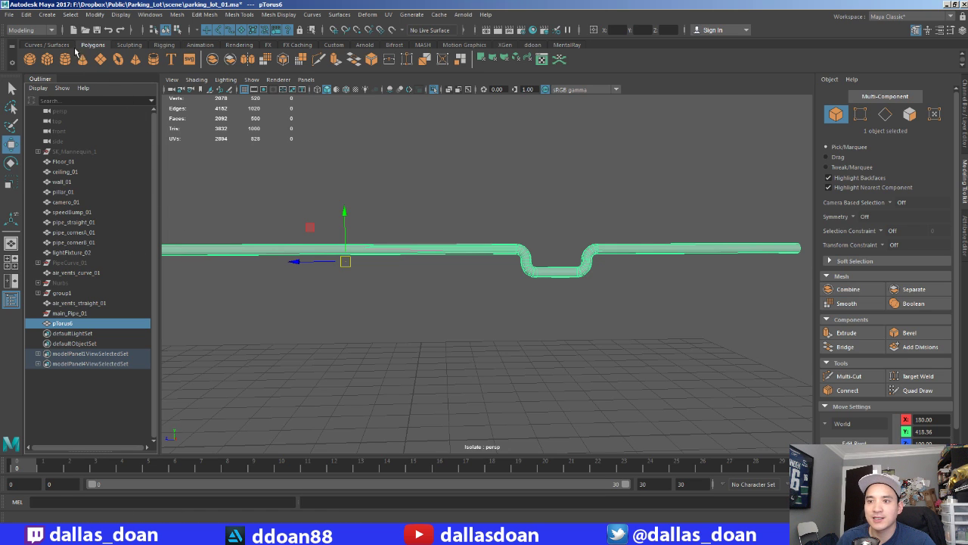
Step: Run Edit > Delete All by Type > Non-Deformer History and show the pipe in the Channel Box
click(27, 14)
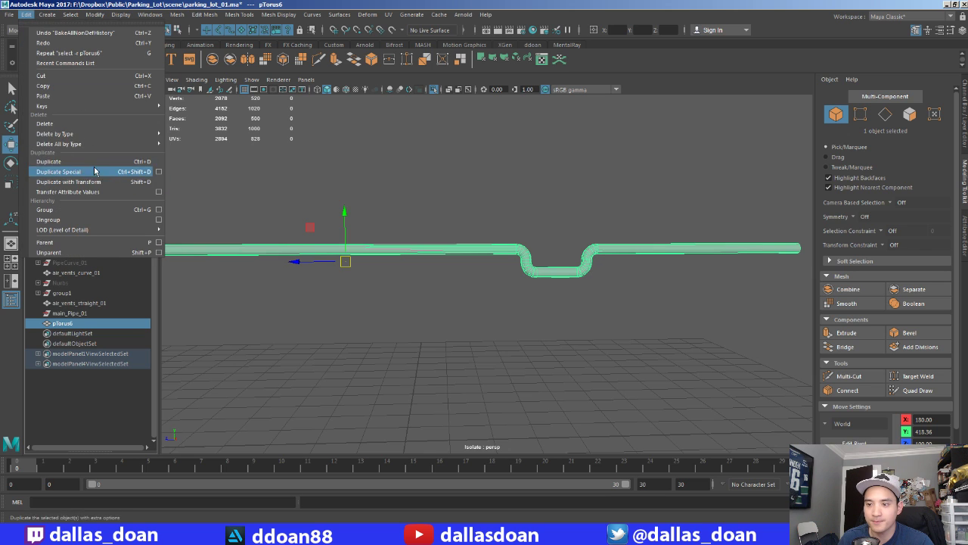
mouse_move(59, 144)
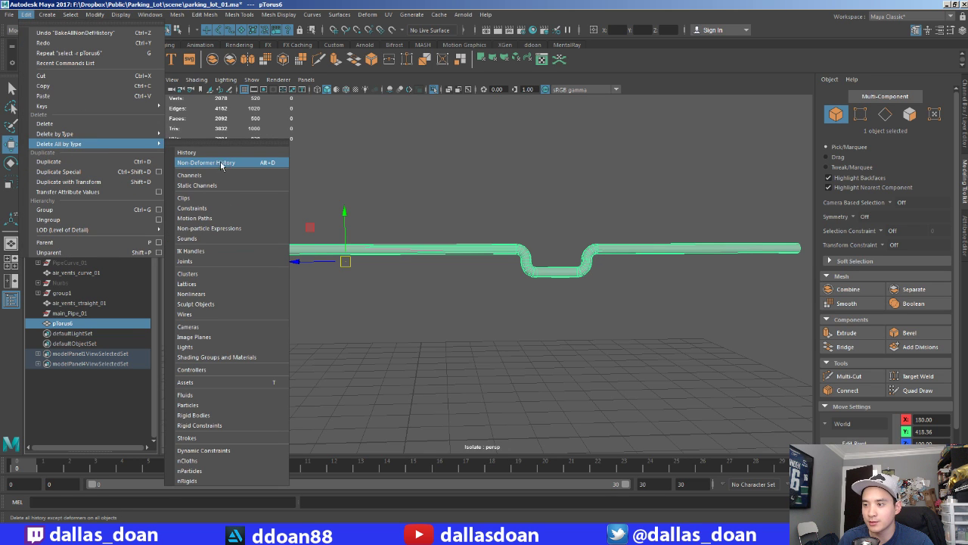
click(433, 186)
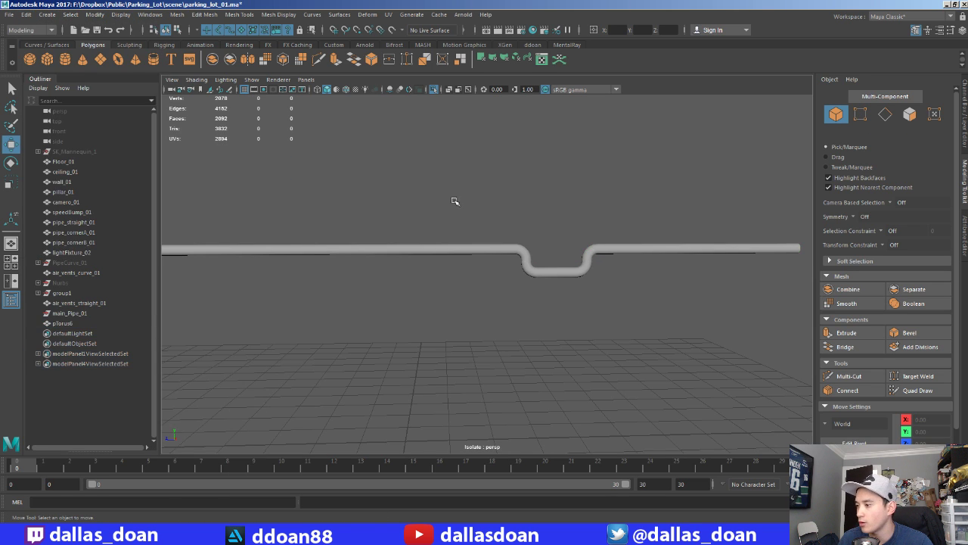
click(495, 250)
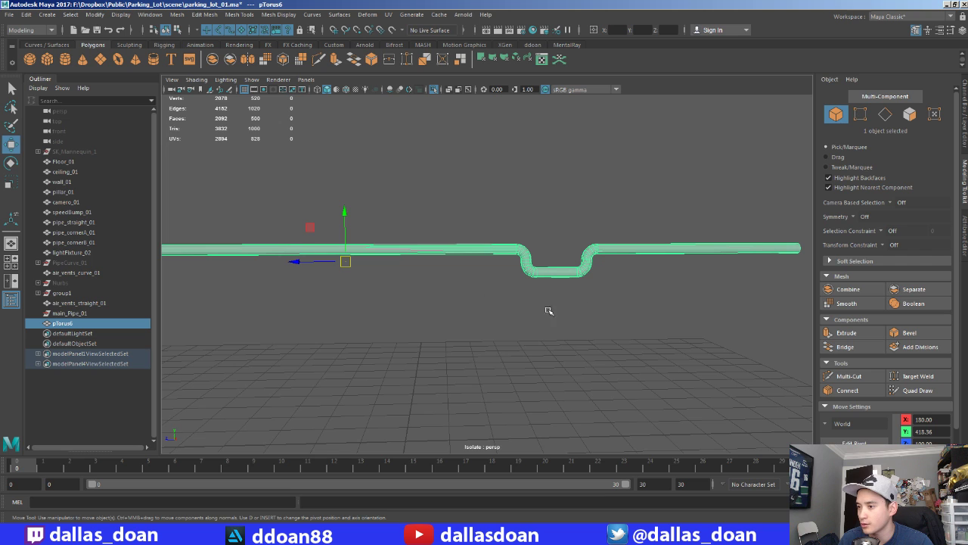
click(951, 29)
drag(461, 207, 570, 287)
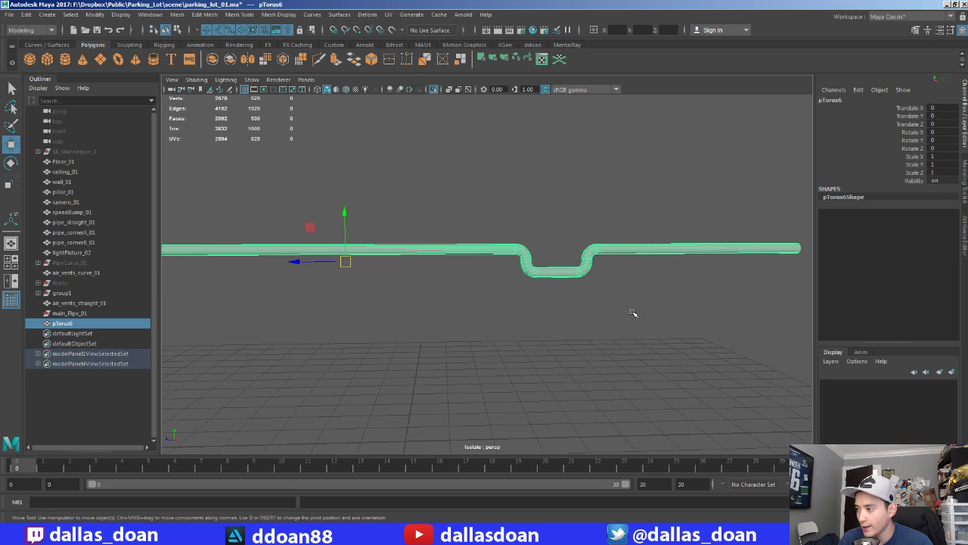
mouse_move(430, 201)
mouse_down()
mouse_move(540, 327)
mouse_move(580, 320)
mouse_move(508, 321)
mouse_up()
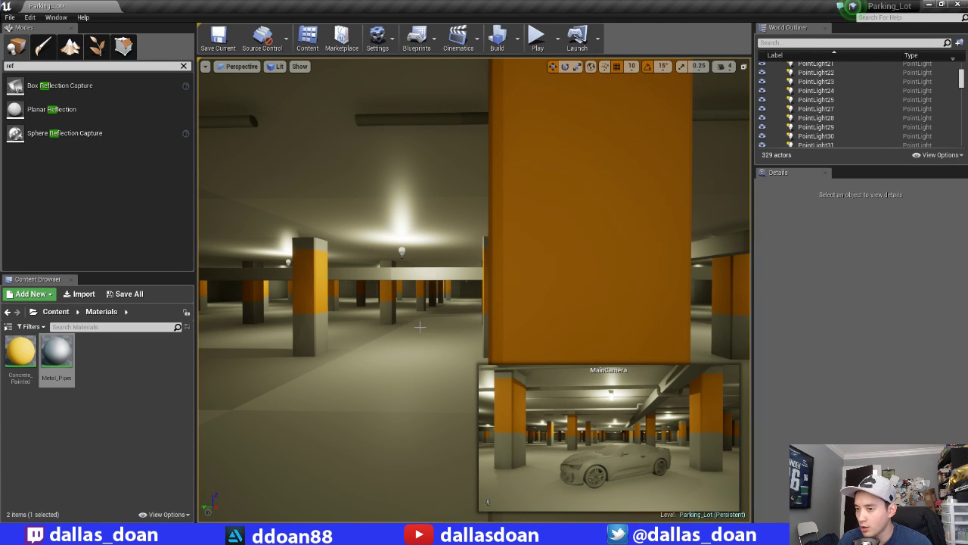
Step: Browse from Content into the Props folder and select the air_vents_straight_01 asset
click(55, 311)
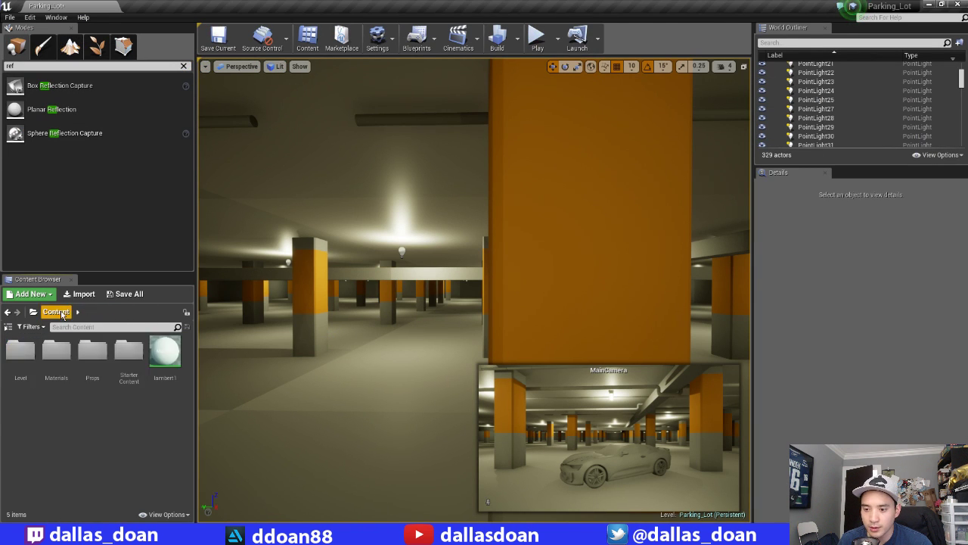
click(91, 358)
double_click(91, 359)
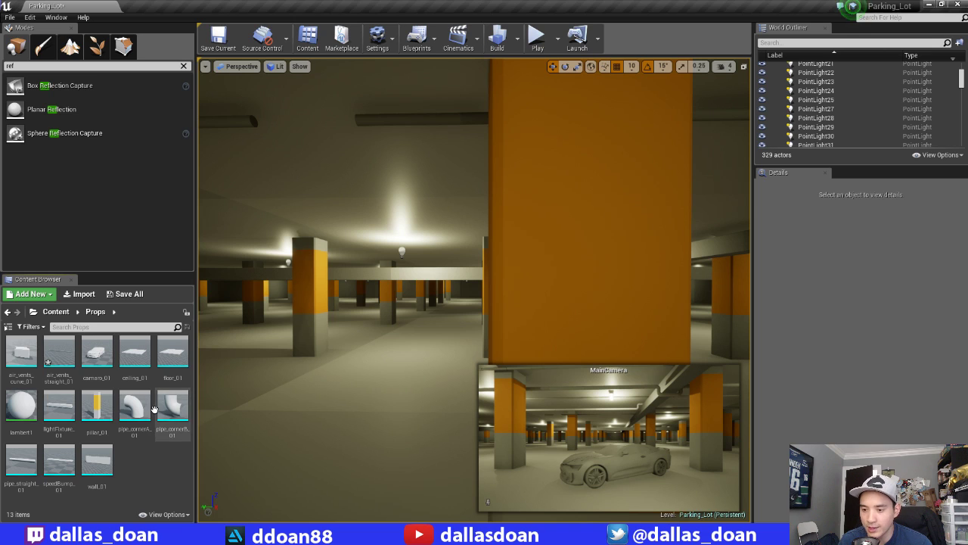
click(64, 359)
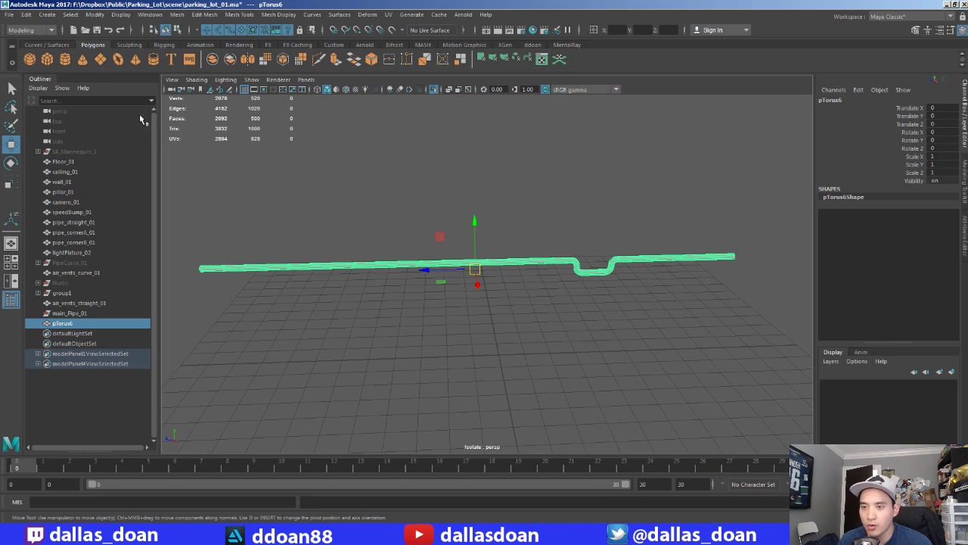
Step: Rename the combined pipe pTorus6 to 'main' in the Outliner
double_click(78, 325)
text(a)
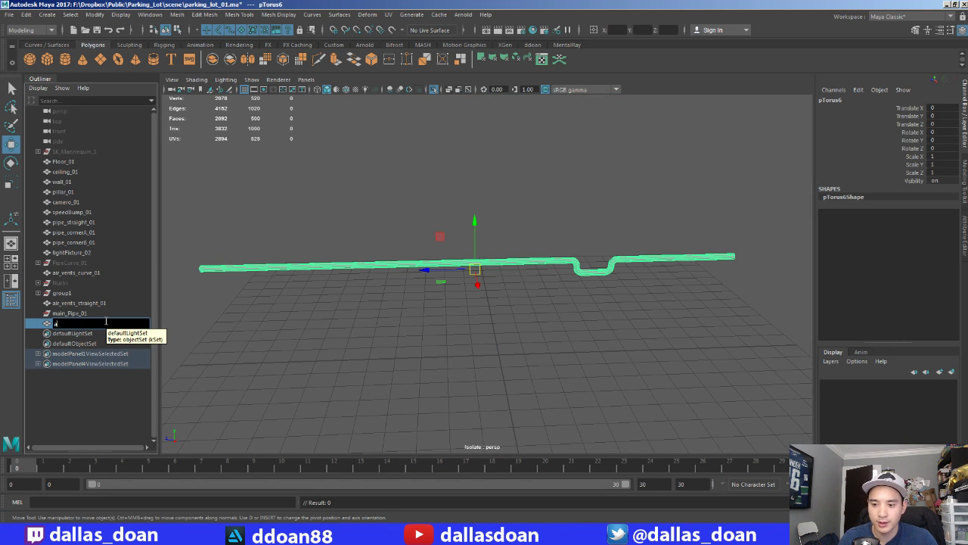
key(BackSpace)
text(m)
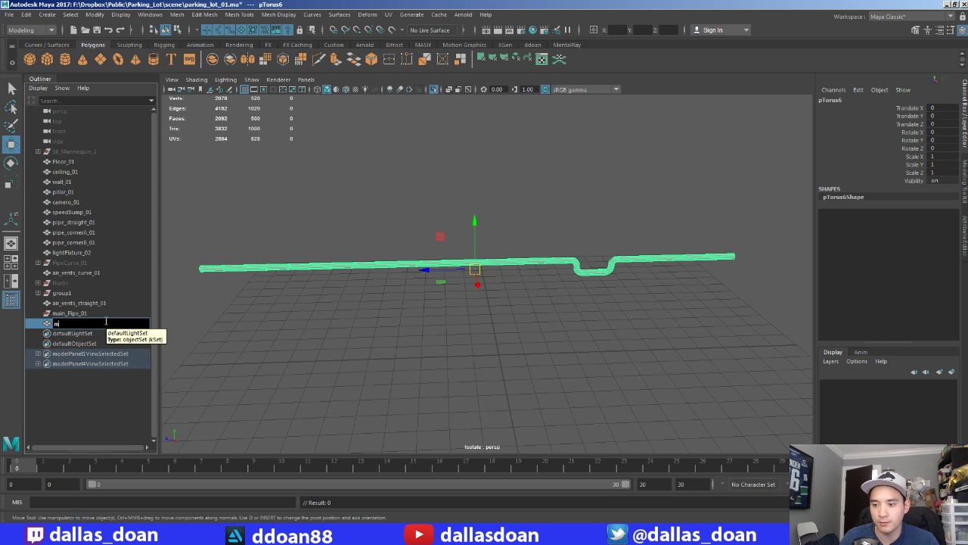
text(ain)
key(Return)
Step: Delete the old main_Pipe_01 object from the scene
double_click(92, 312)
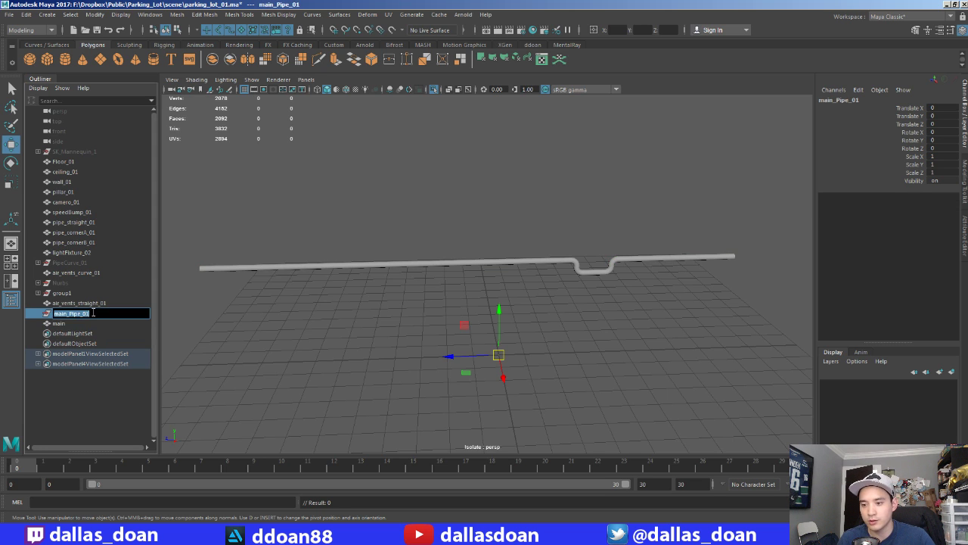
key(Return)
click(90, 323)
key(Delete)
Step: Rename the new combined pipe to 'main_Pipe_01'
double_click(89, 312)
text(main)
key(Return)
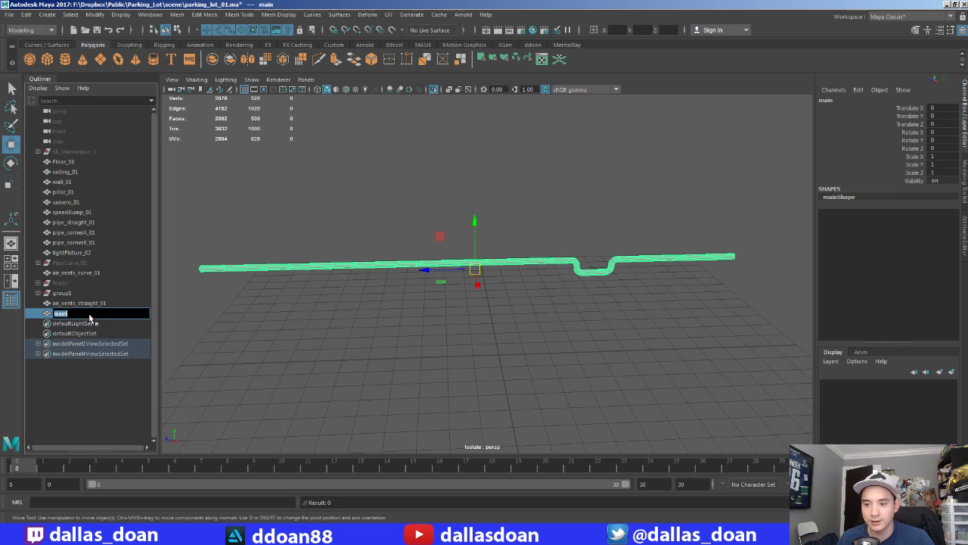
text(main_Pipe_01)
key(Return)
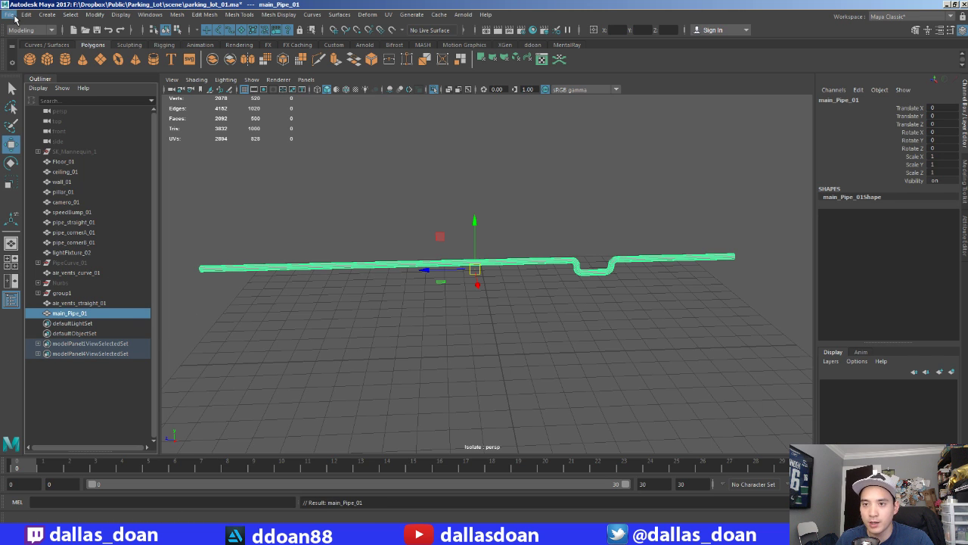
Step: Start Export Selection for main_Pipe_01 and browse to the Parking_Lot folder
click(14, 16)
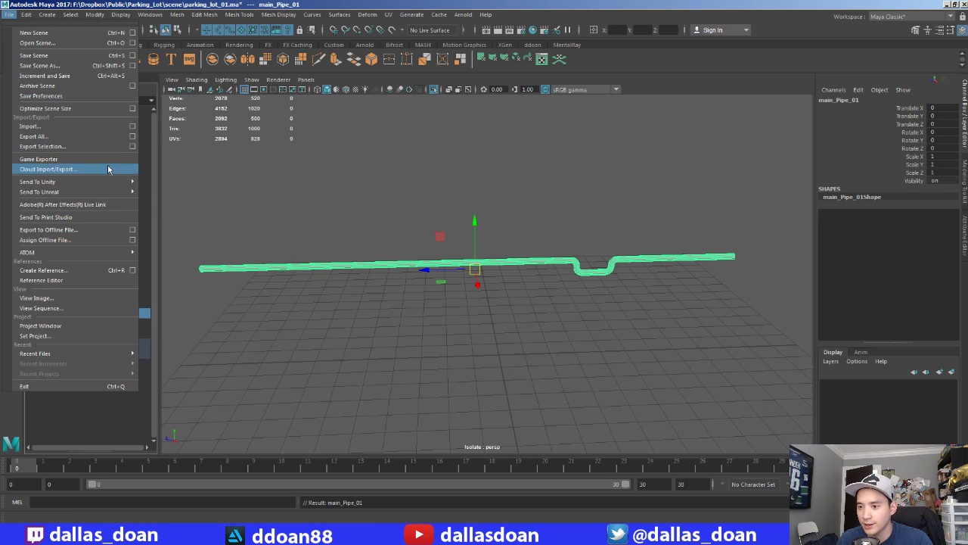
click(98, 146)
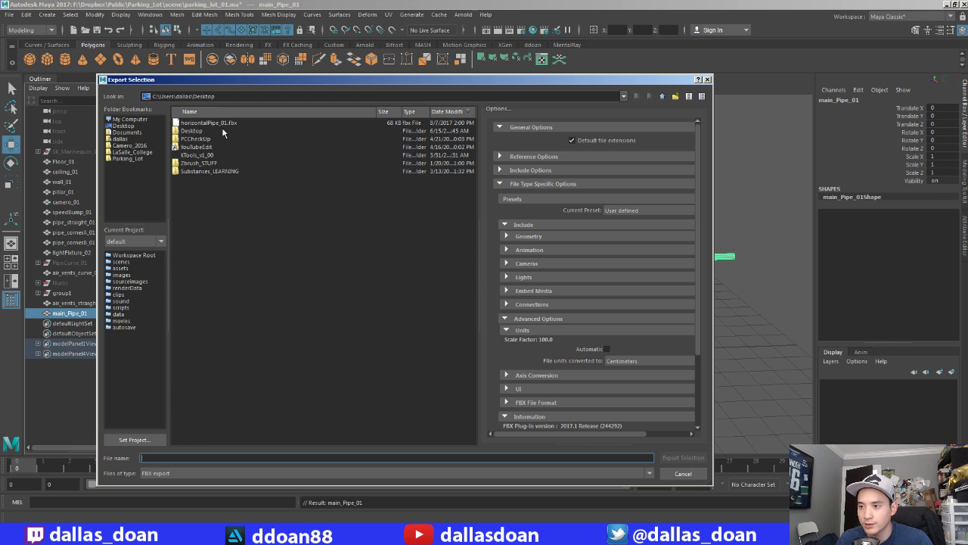
click(133, 157)
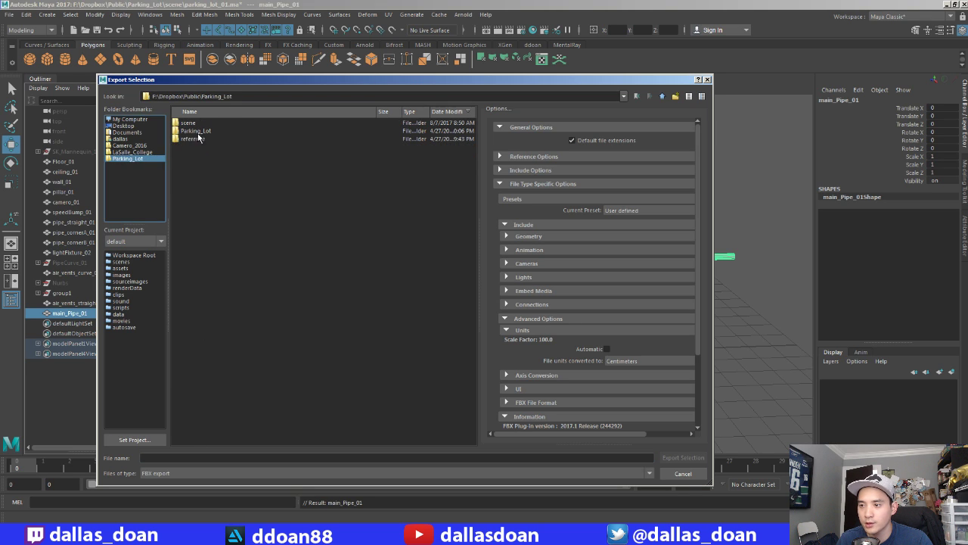